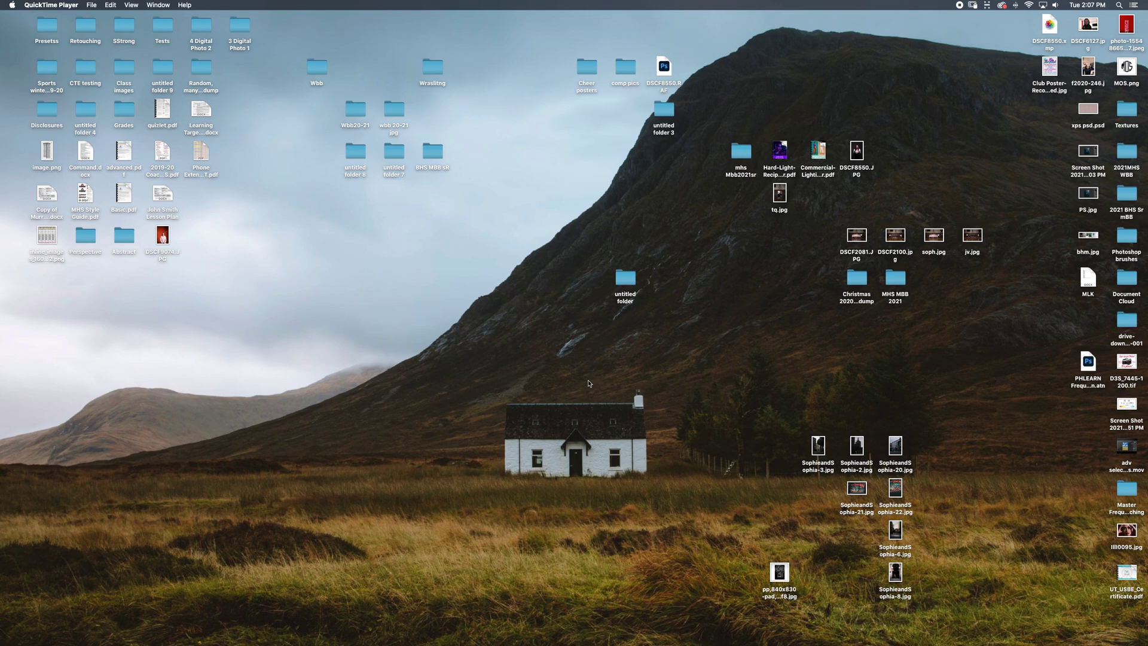
Step: Launch Adobe Lightroom and expand its window to full screen
mouse_move(541, 642)
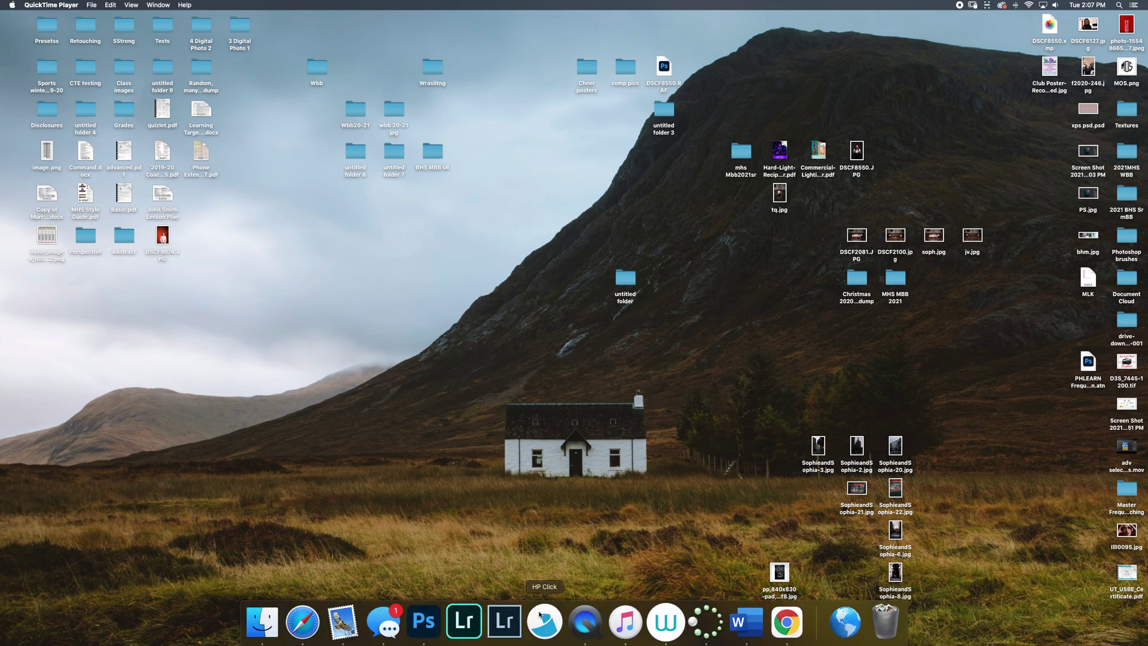
left_click(471, 634)
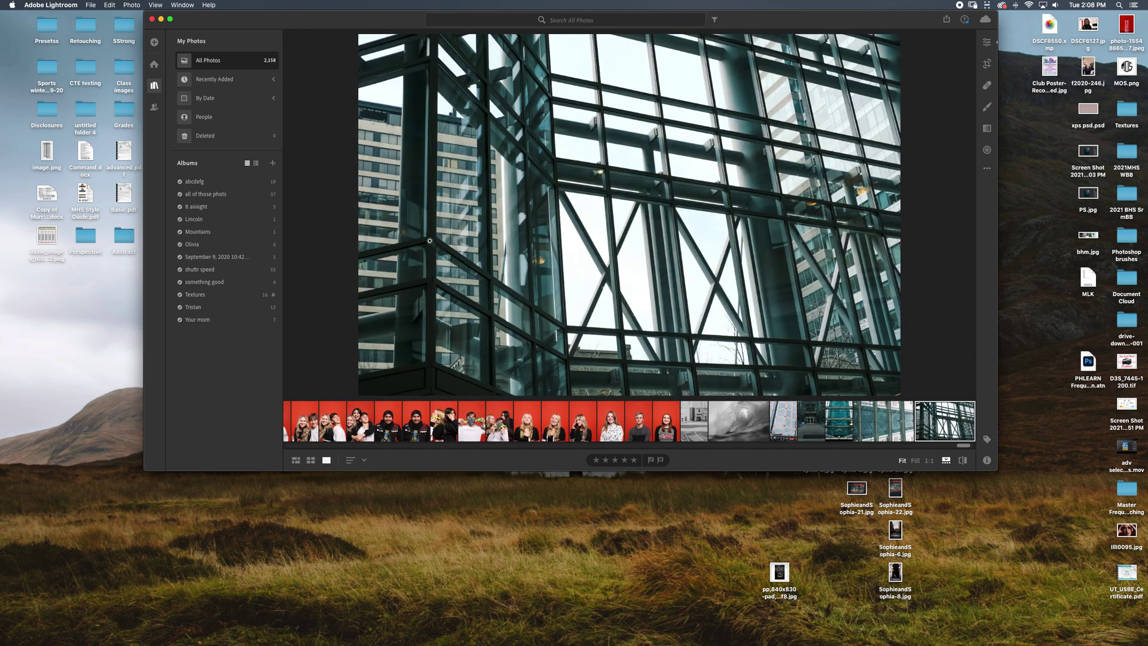
left_click(170, 18)
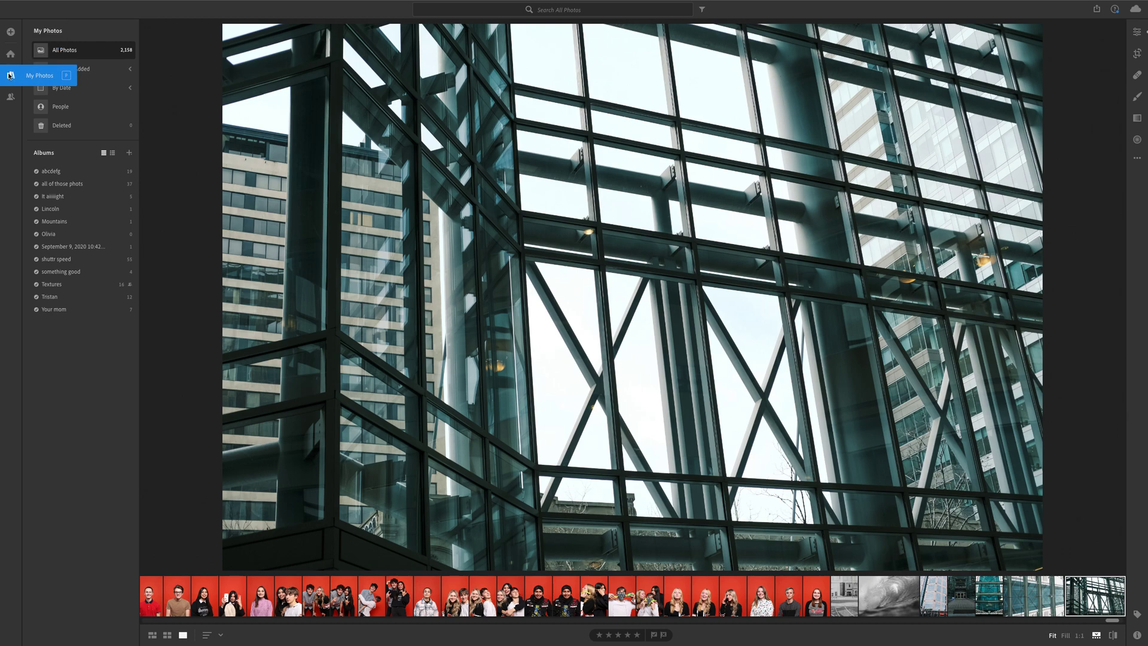
left_click(11, 36)
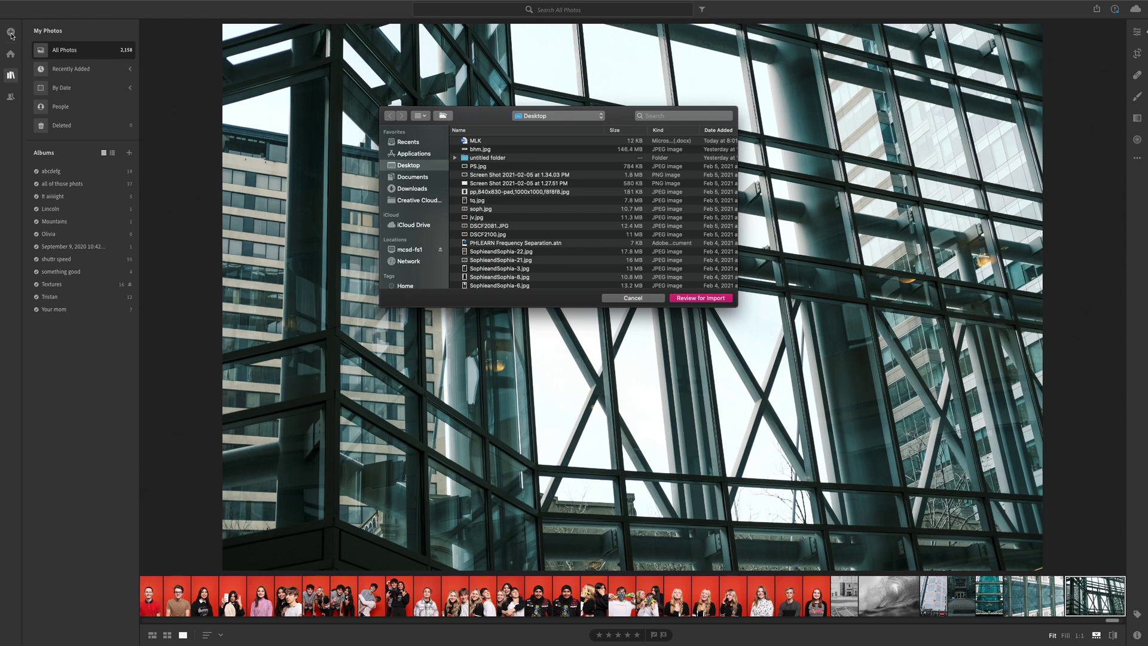
key("Escape")
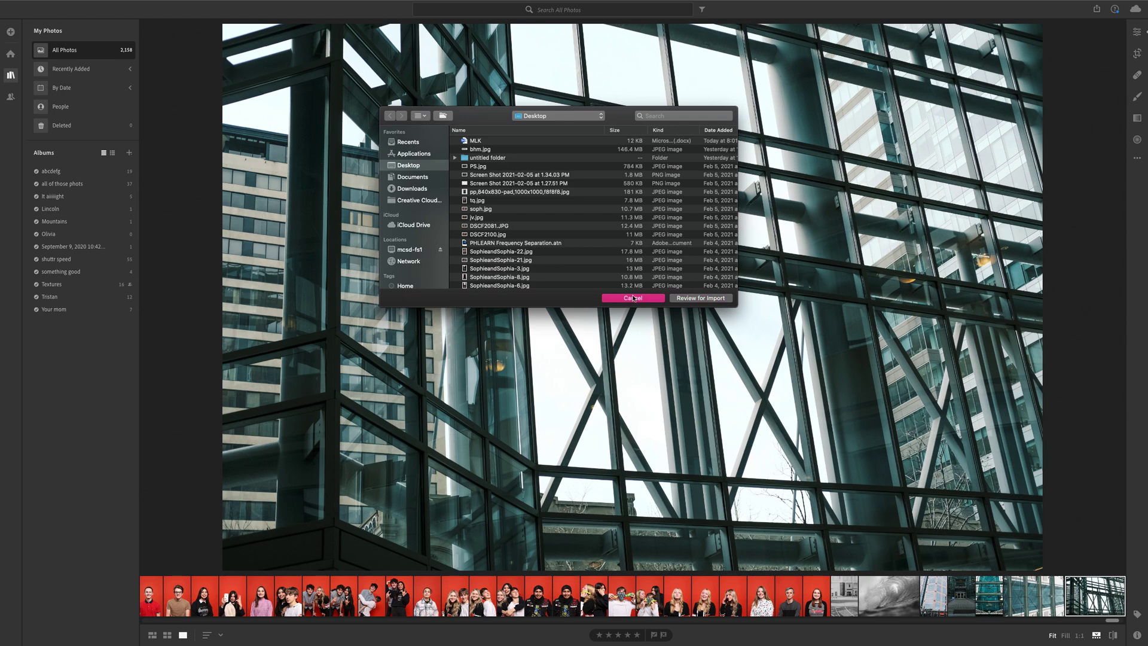
left_click(616, 348)
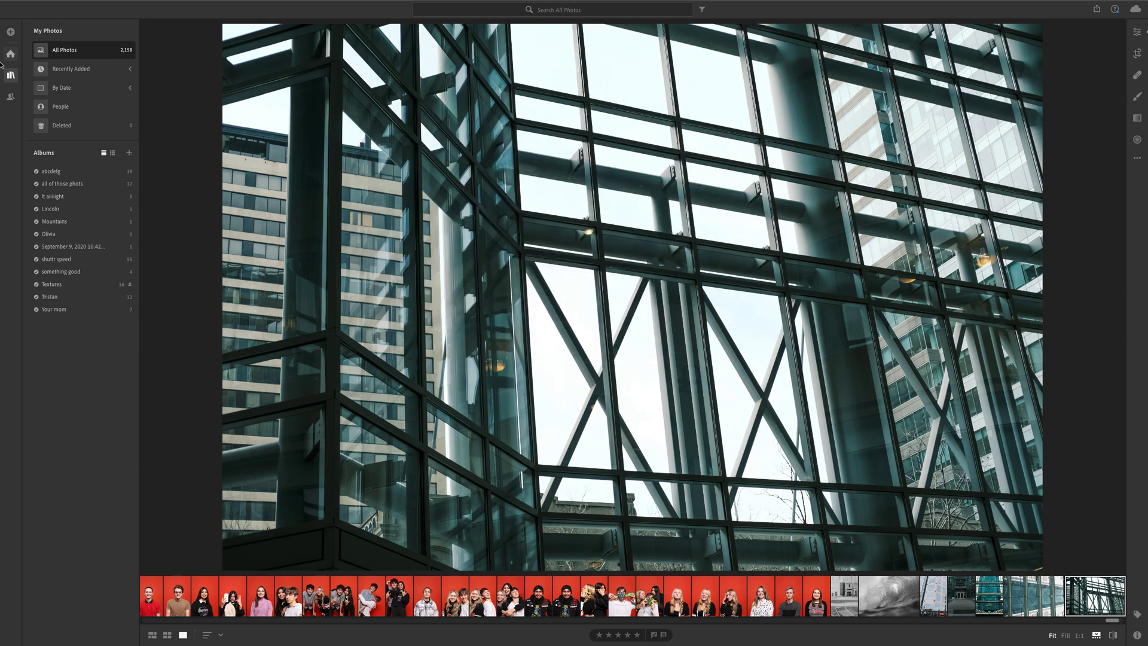
Step: Browse the Desktop for photos to add and submit SophieandSophia-6.jpg for import review
left_click(11, 34)
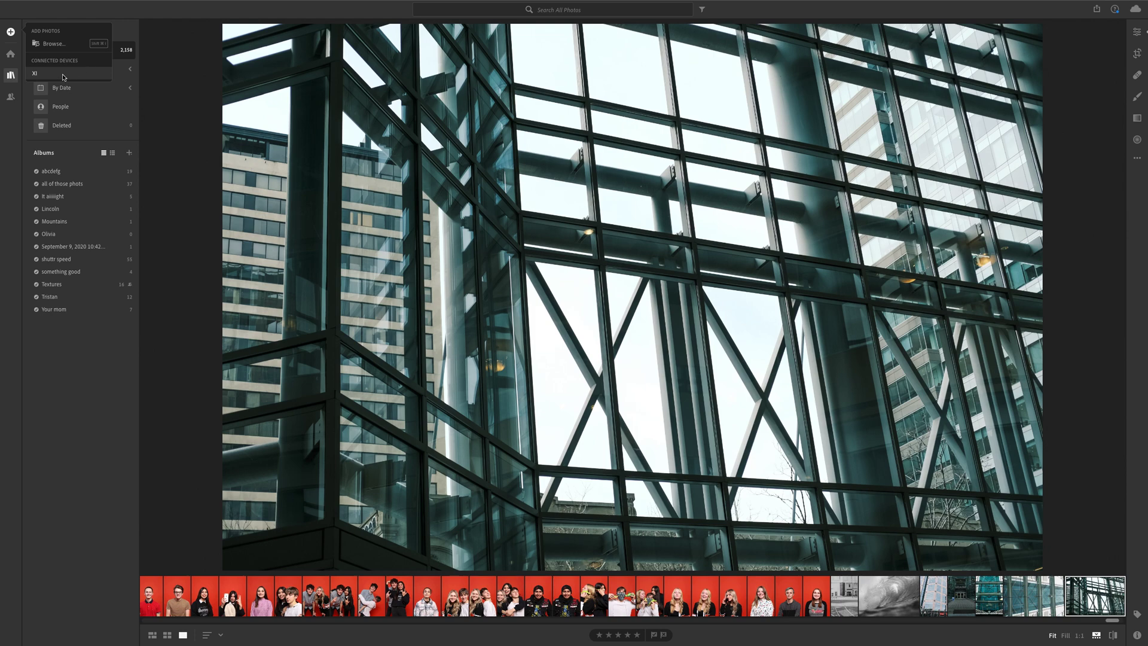
left_click(60, 44)
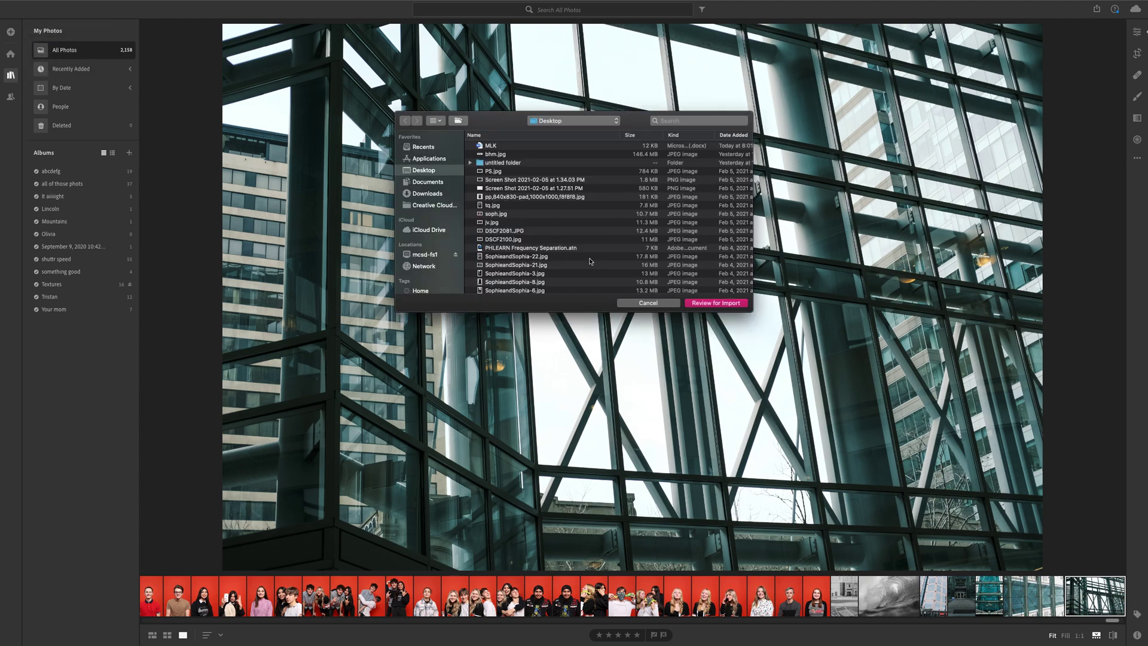
scroll(592, 263, "down", 3)
left_click(568, 237)
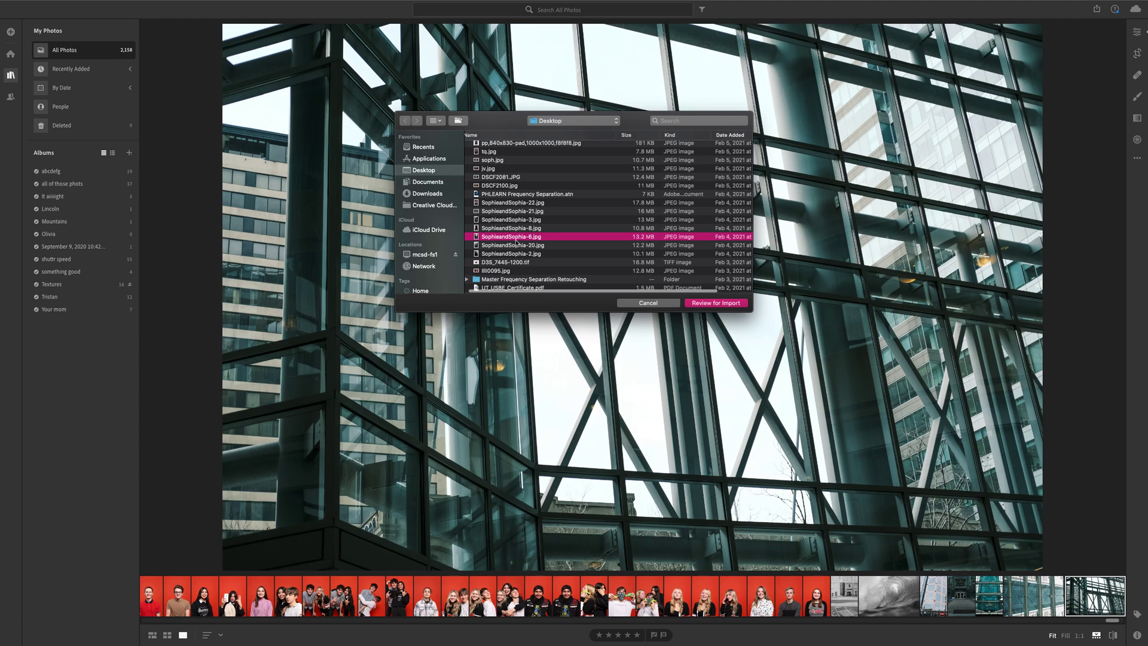
key("space")
key("space")
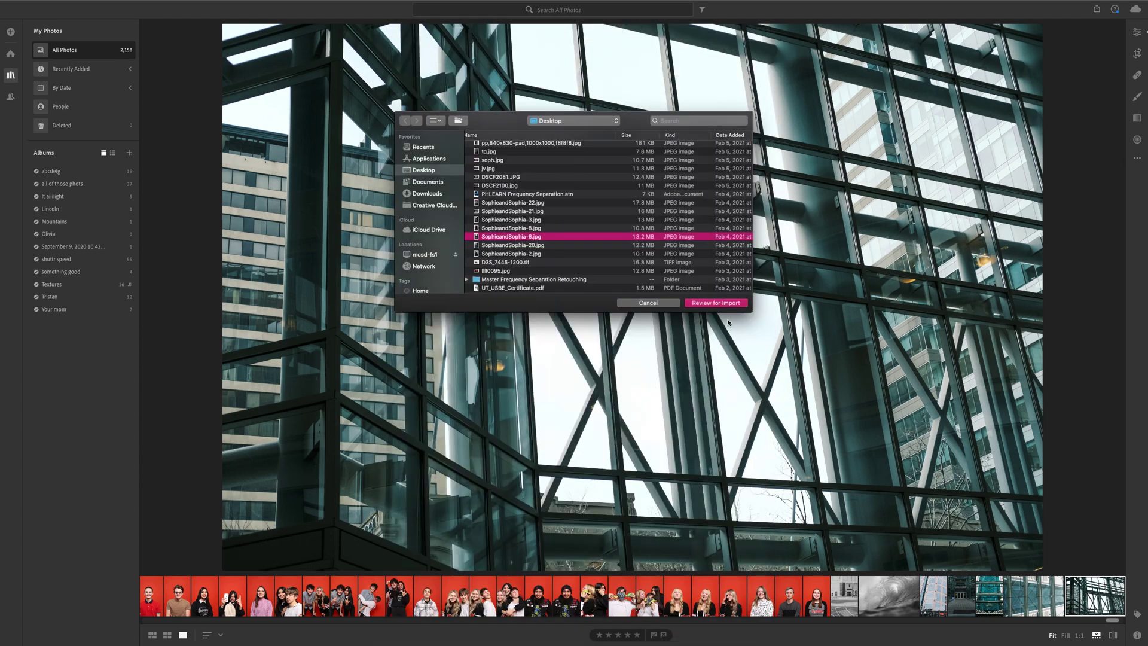
left_click(539, 214)
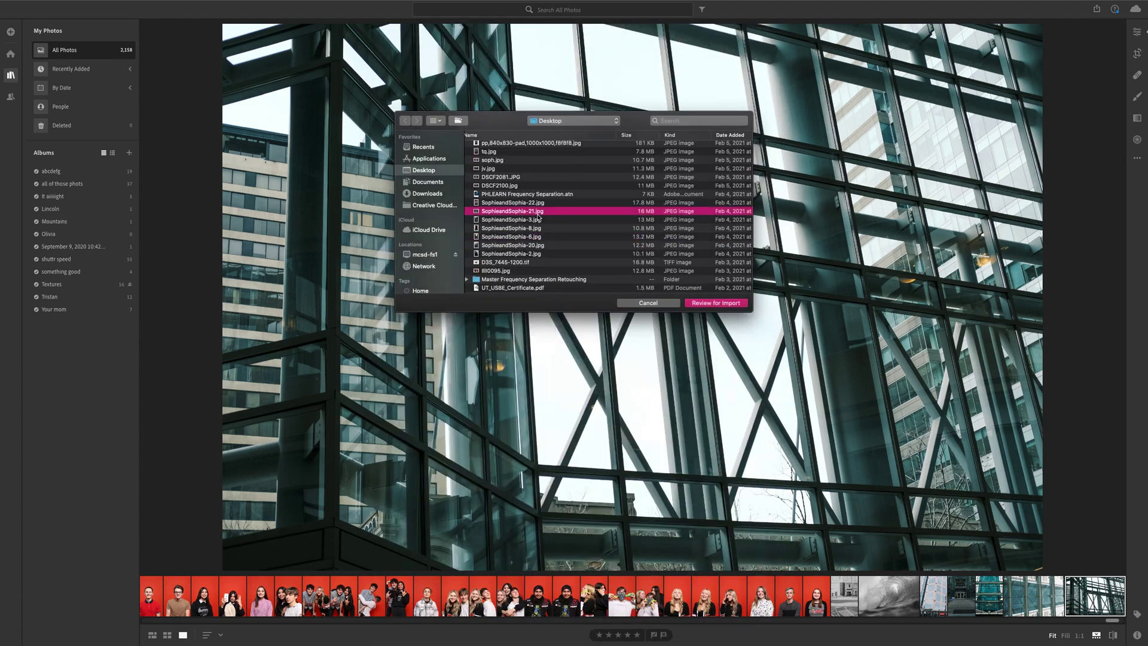
left_click(536, 235)
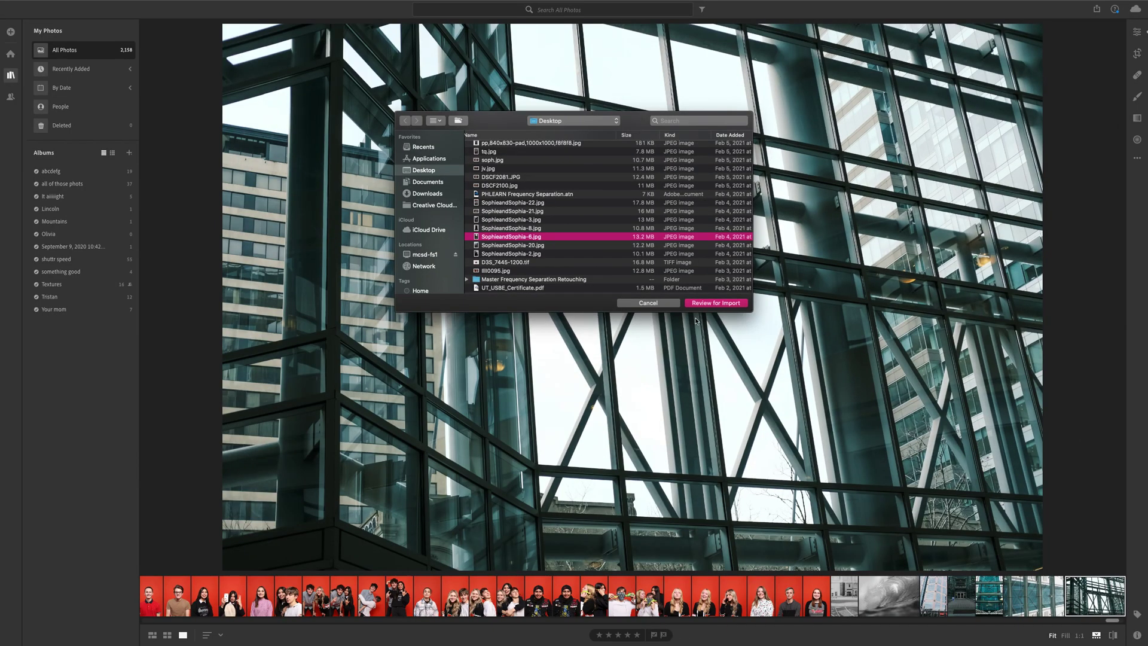
left_click(713, 303)
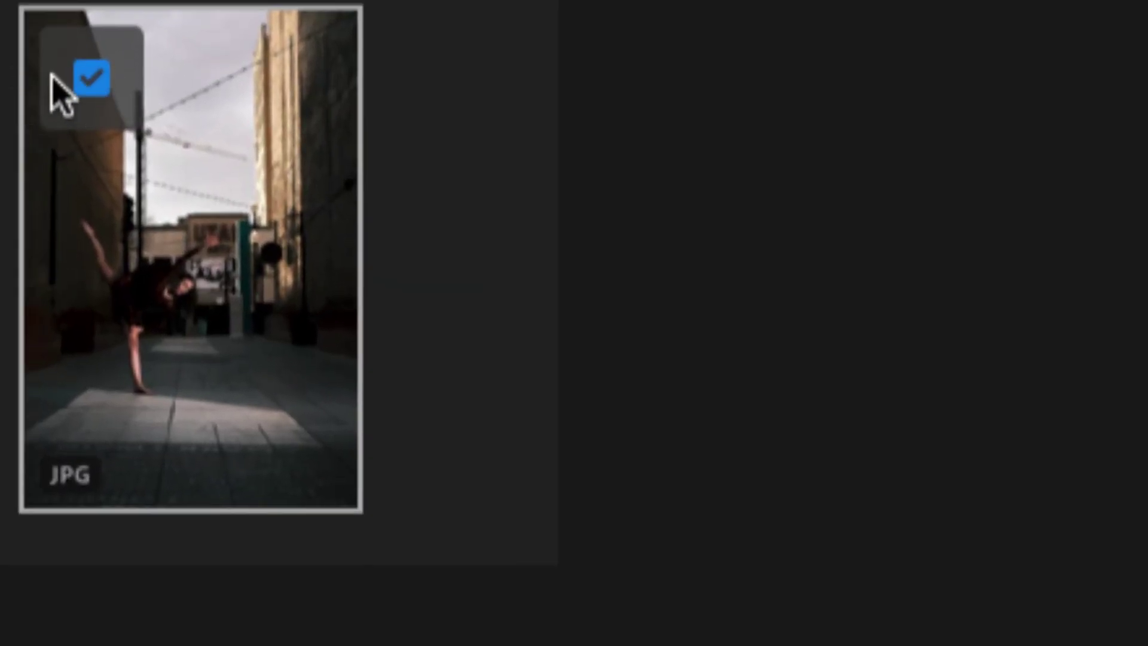
Step: Keep the reviewed alley dancer photo checked and add it to the library
left_click(93, 81)
left_click(93, 81)
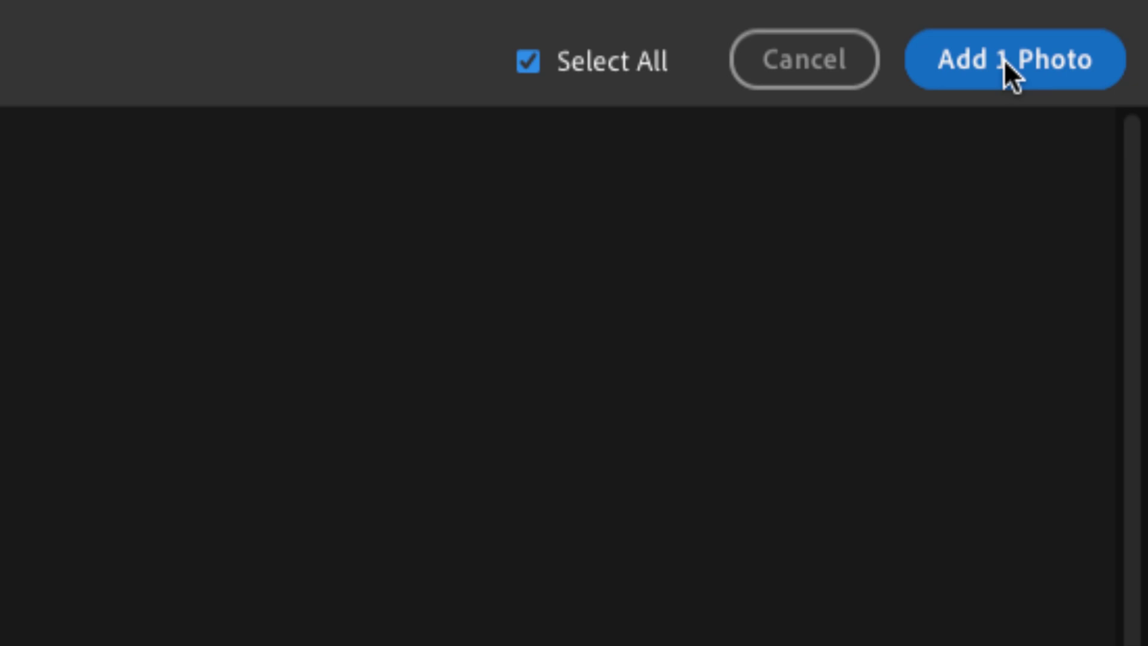
left_click(1002, 62)
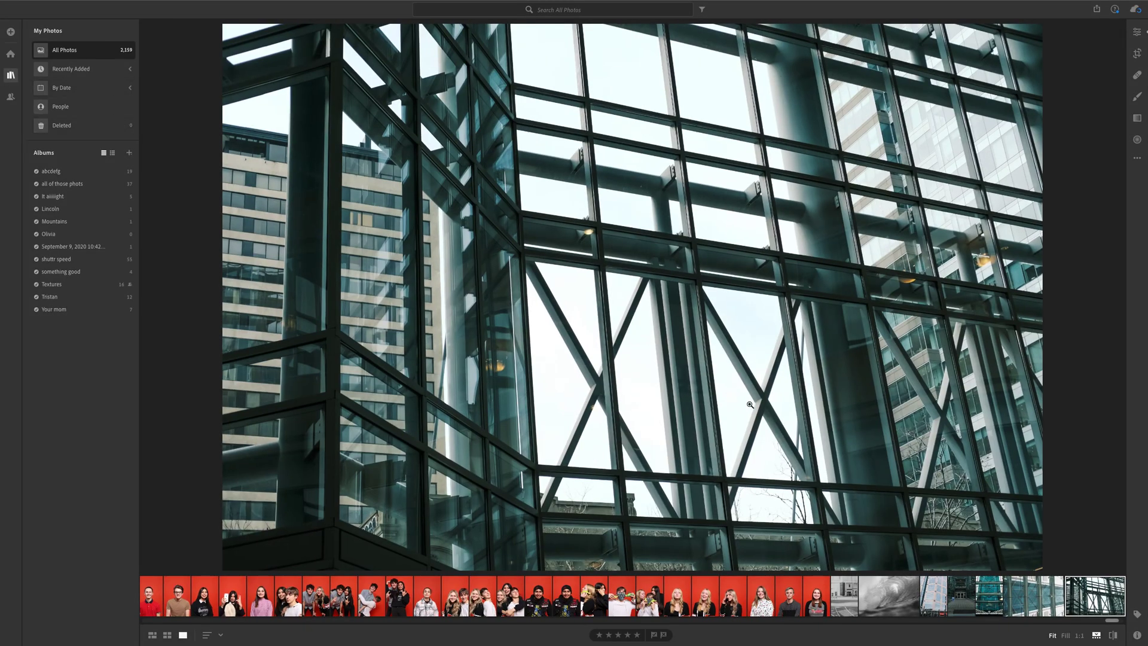
Step: Go through the filmstrip to view the newly imported alley dancer photo and its neighbours
key("Right")
key("Right")
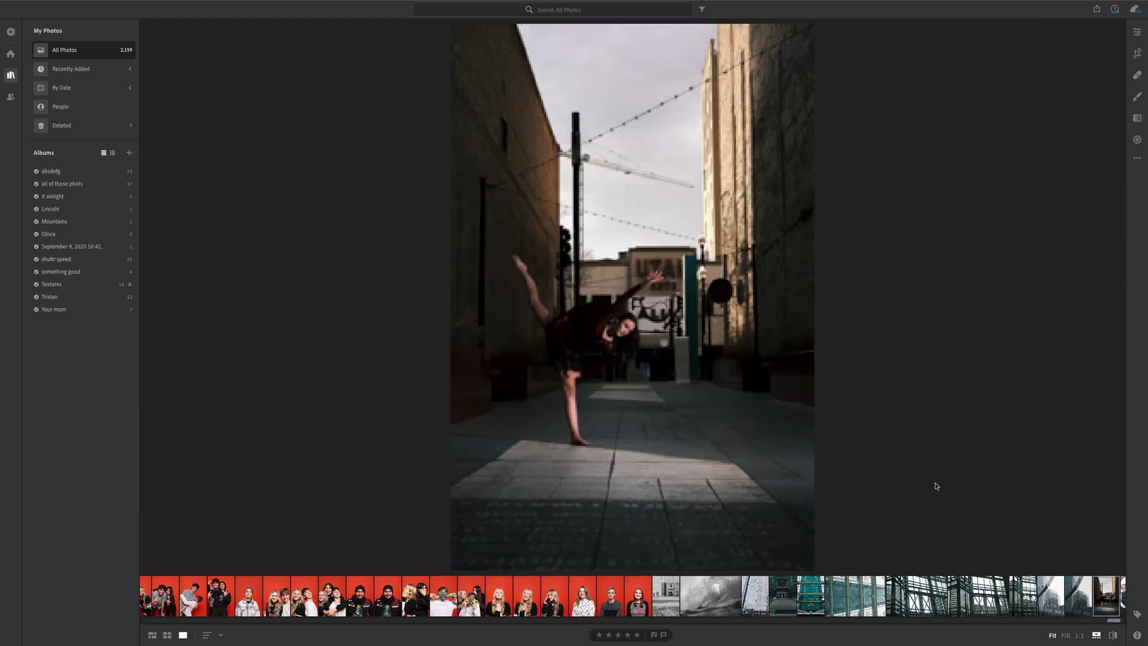
key("Right")
key("Right")
key("Left")
key("Left")
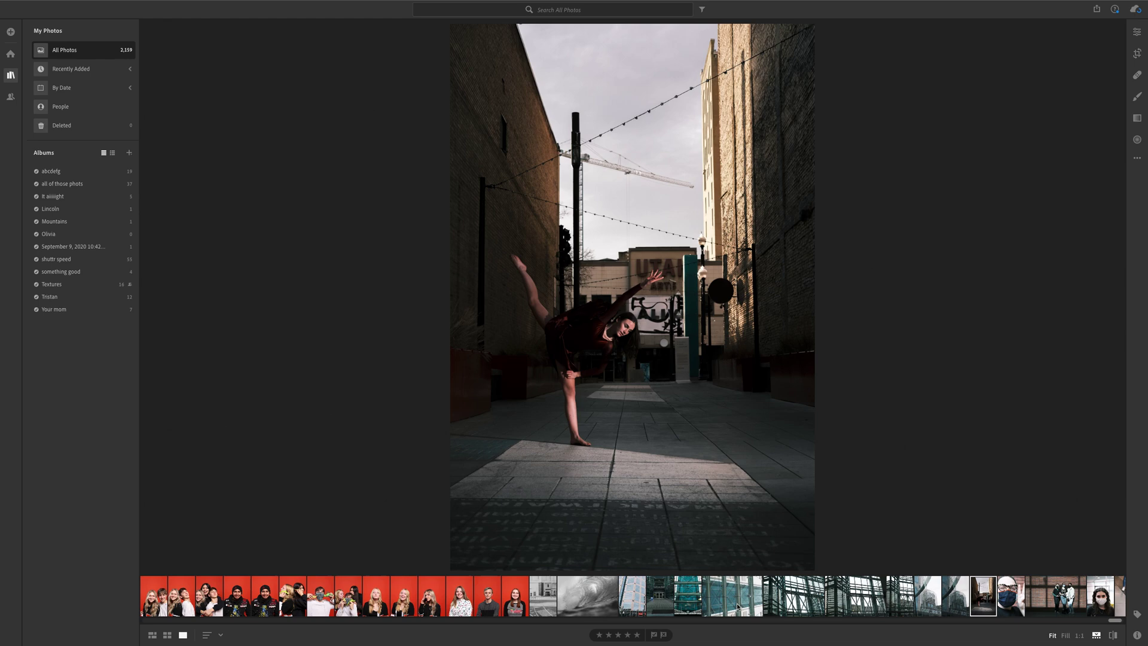
Step: Browse the glass building photos preceding the dancer photo in the filmstrip, ending back on the dancer photo
left_click(955, 606)
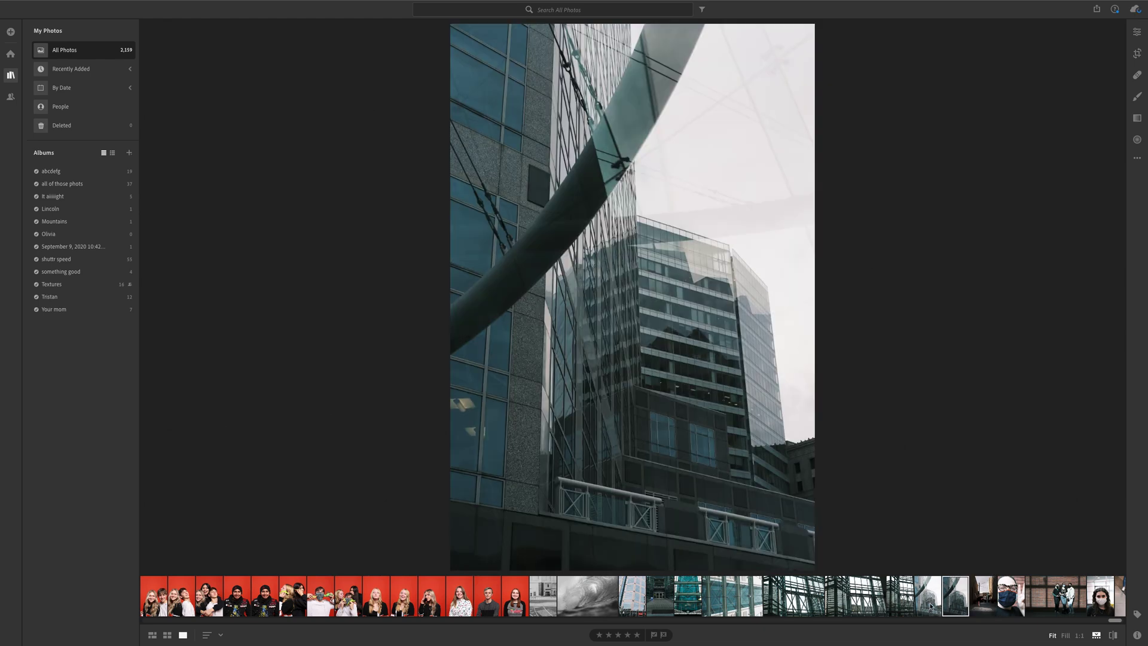
left_click(931, 606)
left_click(903, 607)
left_click(870, 605)
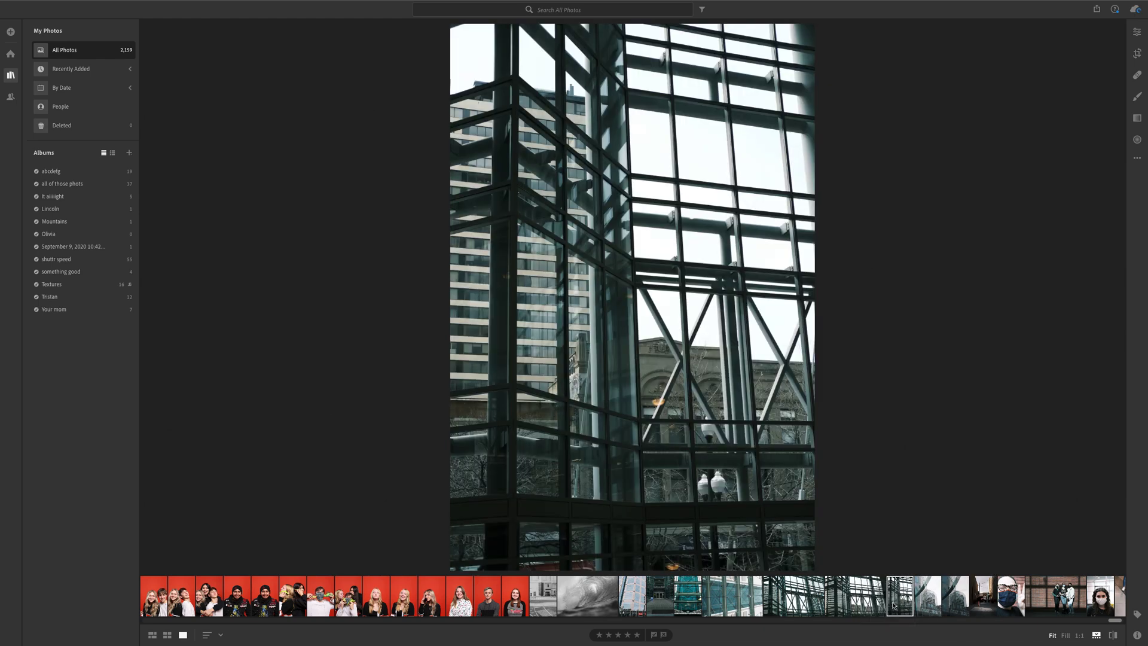
key("Left")
key("Right")
key("Left")
key("Right")
key("Right")
key("Right")
key("Right")
key("Right")
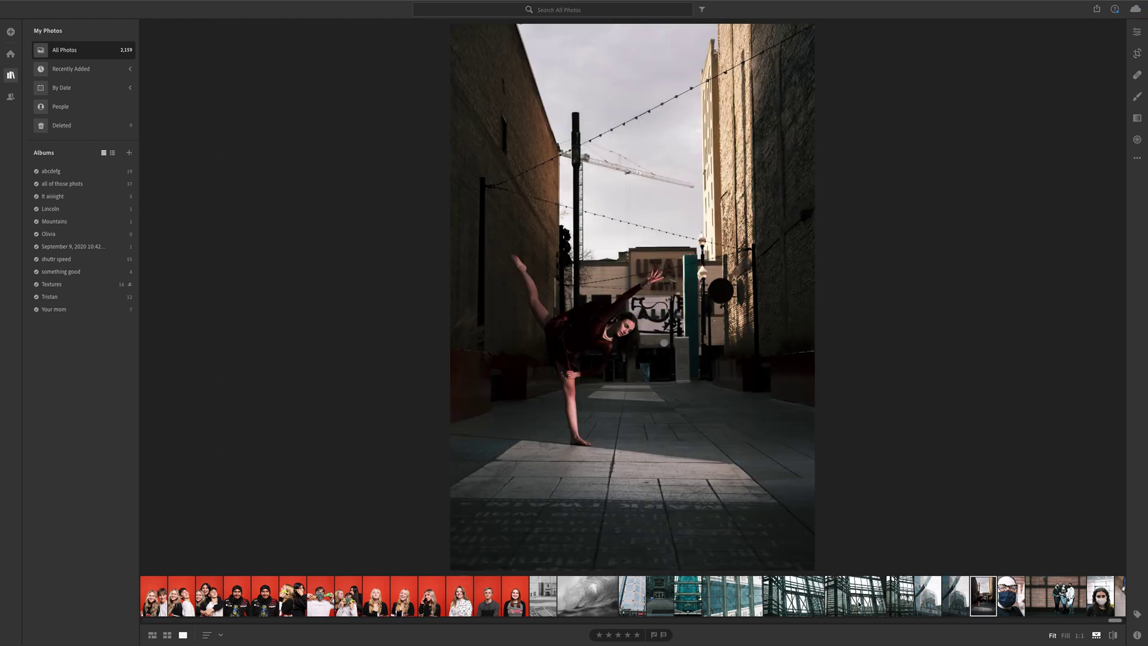
Step: Select the building entrance photo and show the library as a square grid down to its last rows
left_click(675, 598)
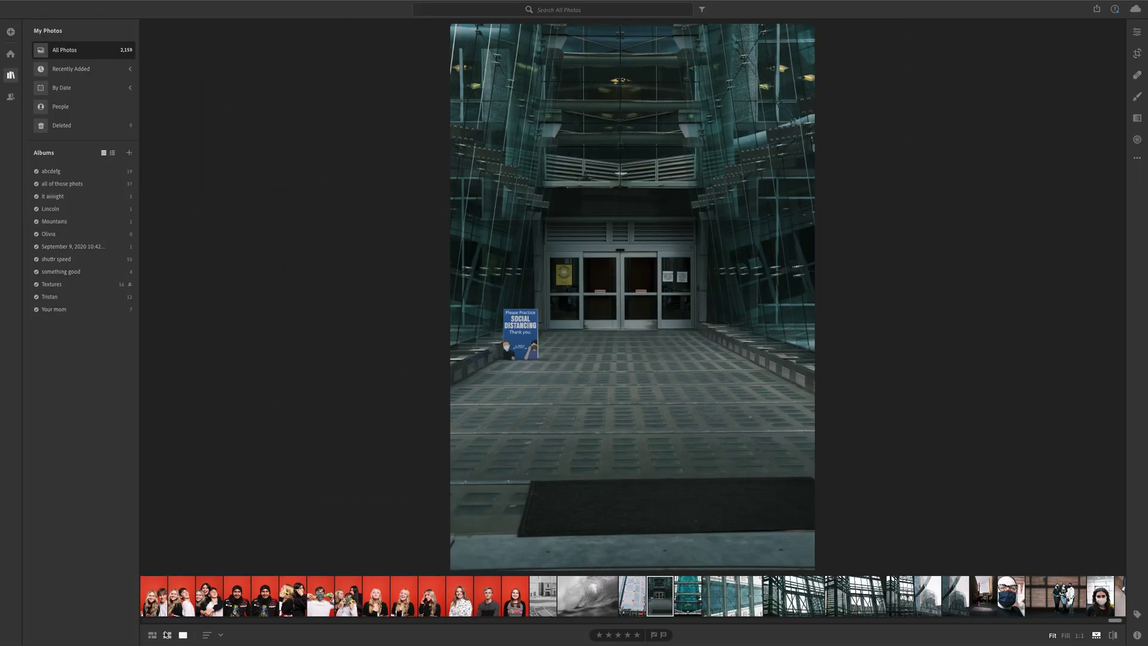
left_click(167, 635)
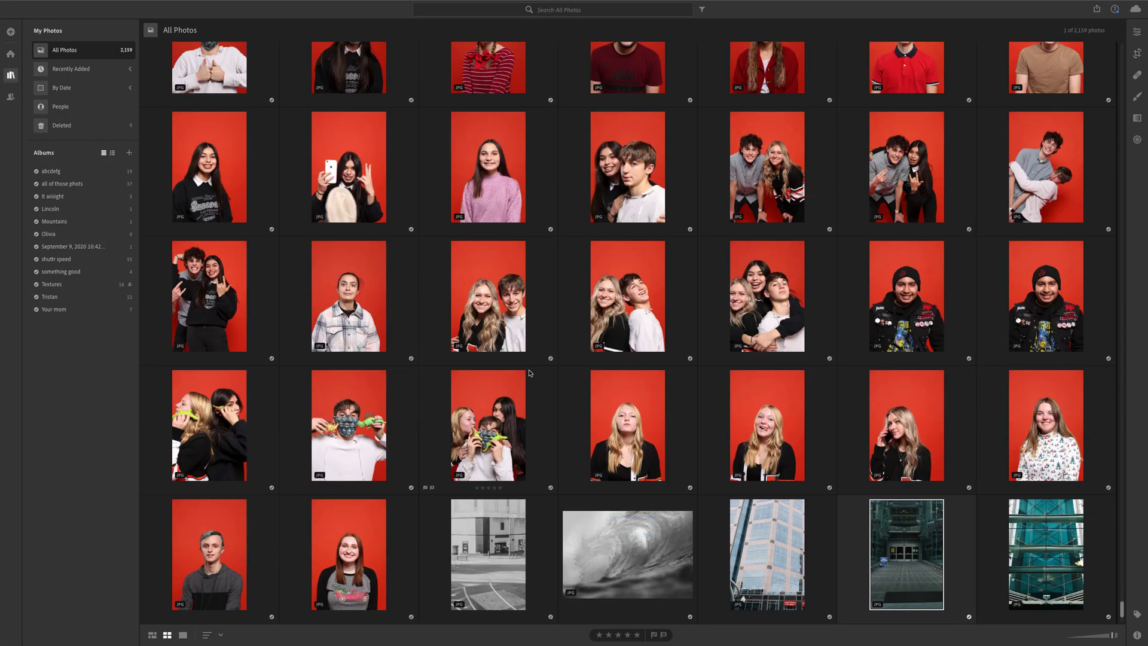
scroll(527, 374, "down", 2)
scroll(526, 374, "down", 3)
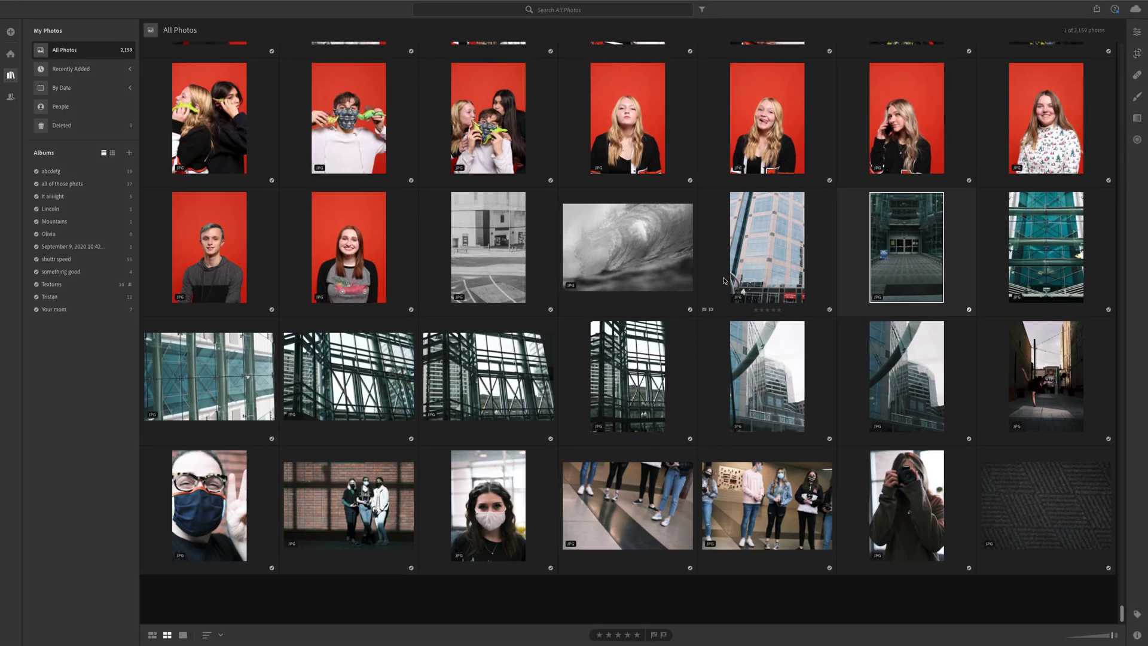
Step: Cycle through the grid and detail views of the entrance photo, ending in the square grid
key("g")
key("shift+g")
key("d")
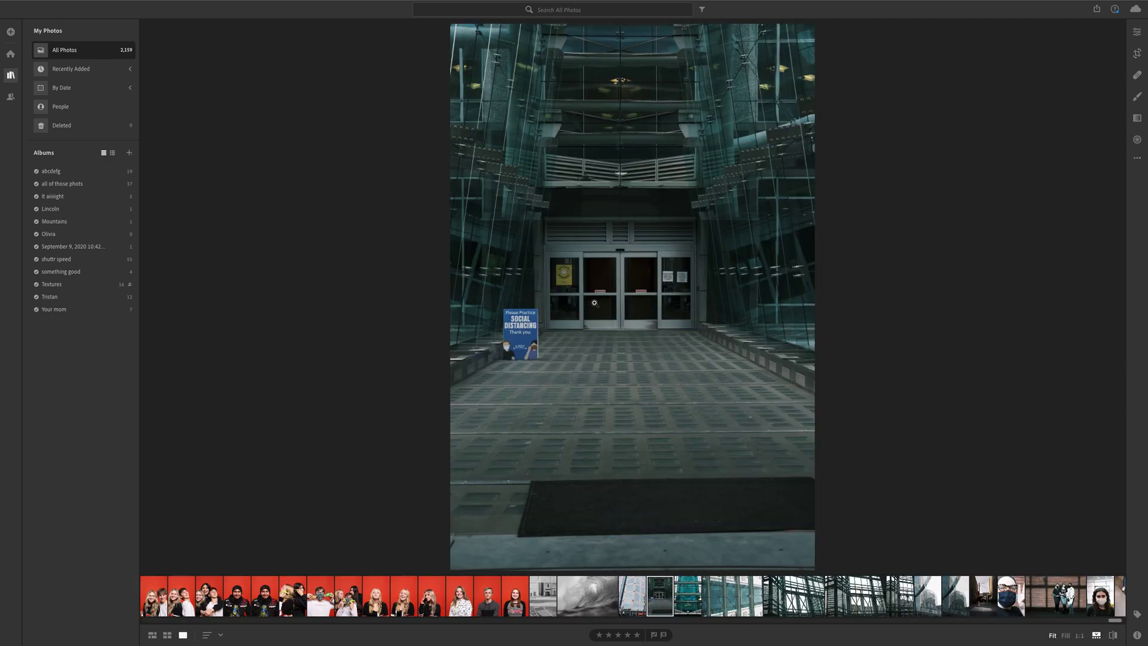
key("shift+g")
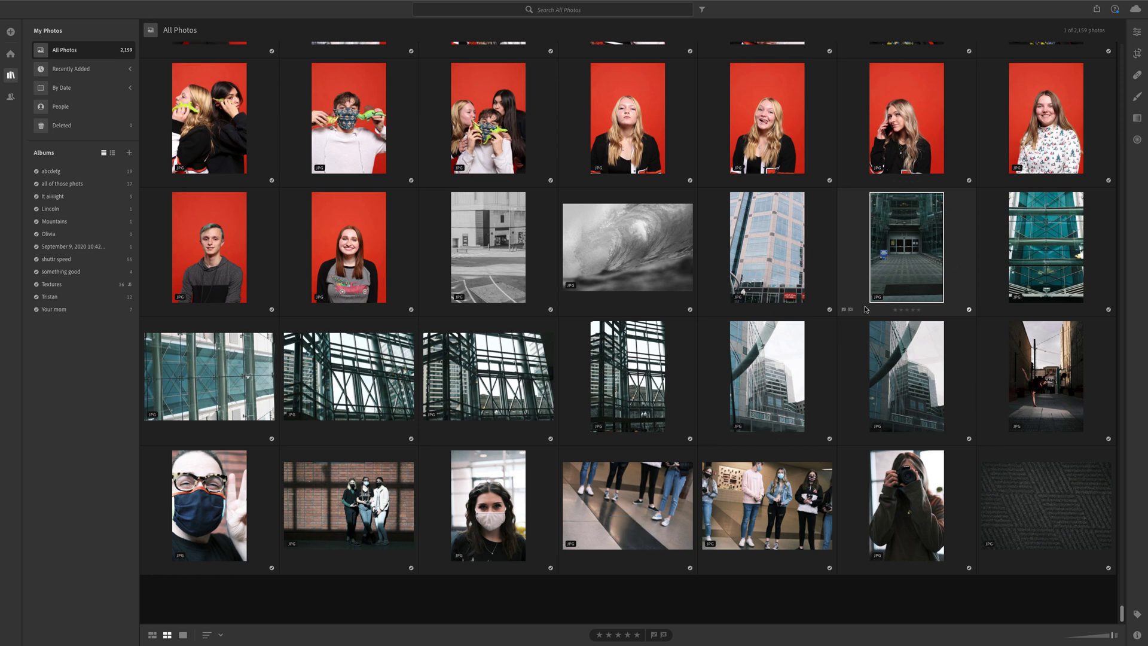
Step: Check the entrance photo's available actions and add three separate building photos and two masked portraits to the selection
right_click(913, 277)
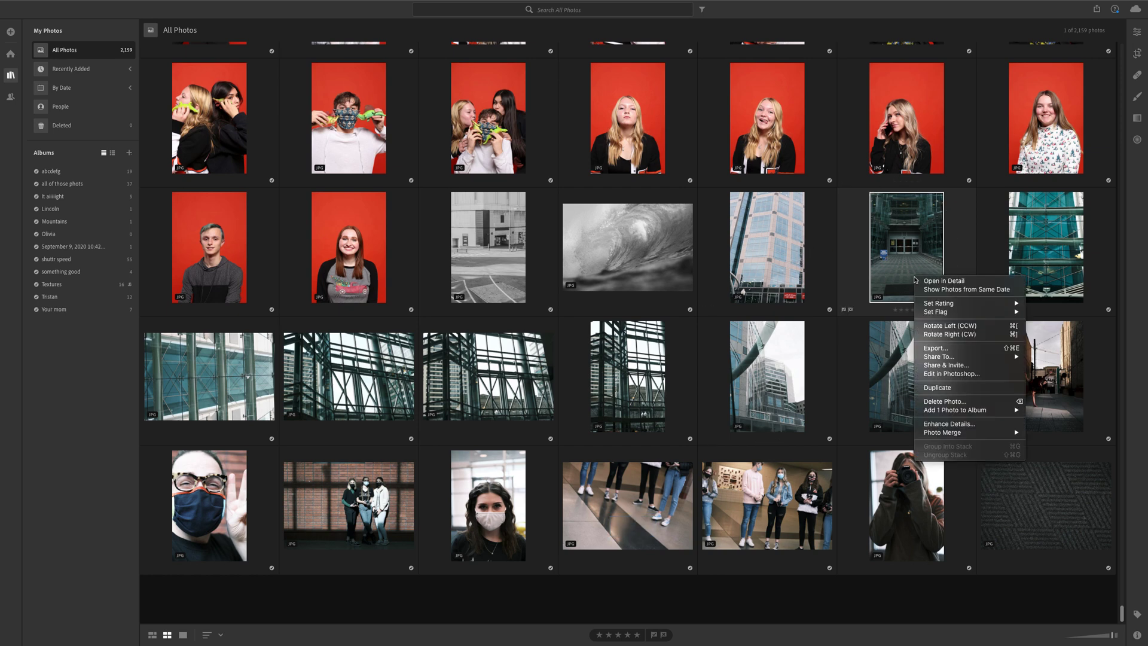
left_click(843, 277)
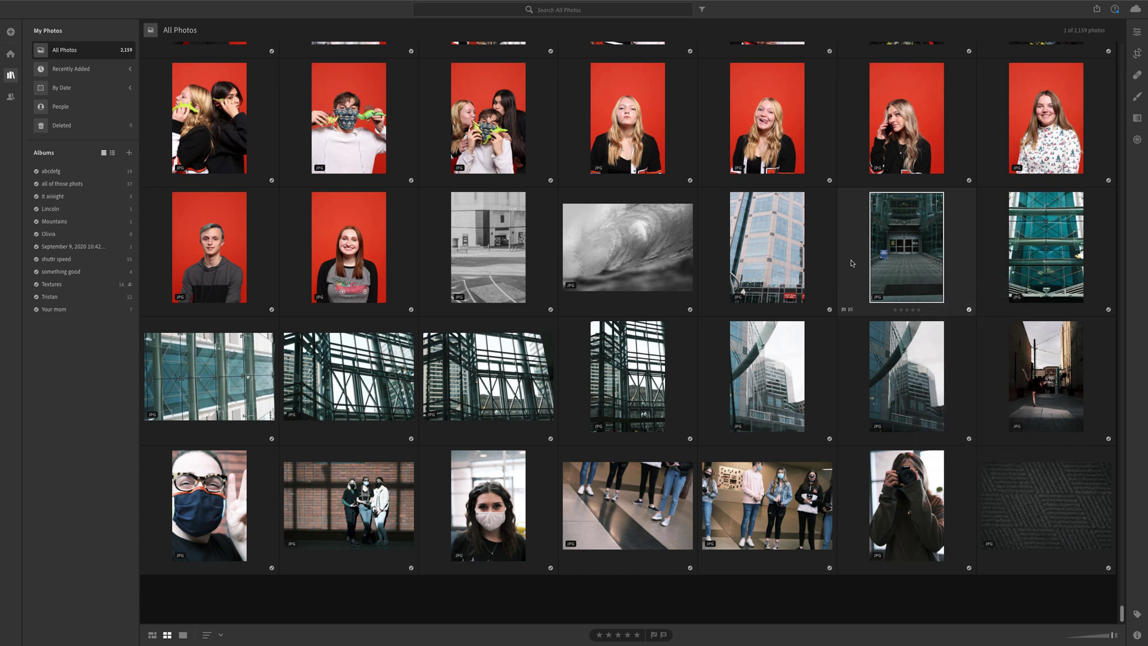
left_click(804, 260, "ctrl")
left_click(772, 376, "ctrl")
left_click(628, 377, "ctrl")
left_click(482, 483, "ctrl")
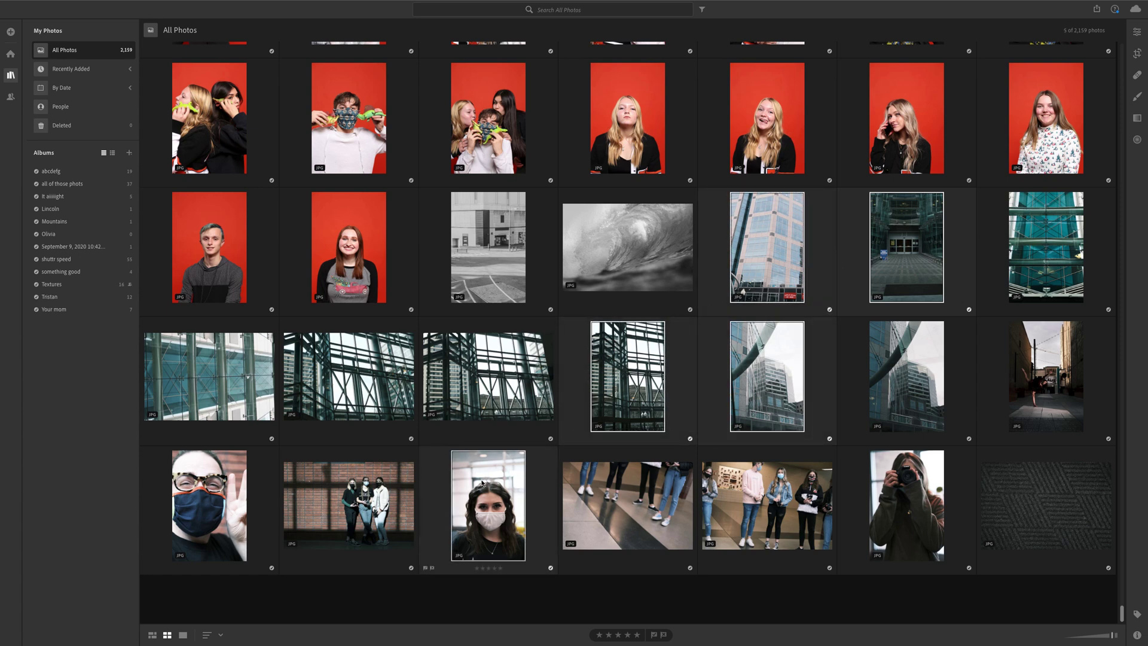
left_click(210, 505, "ctrl")
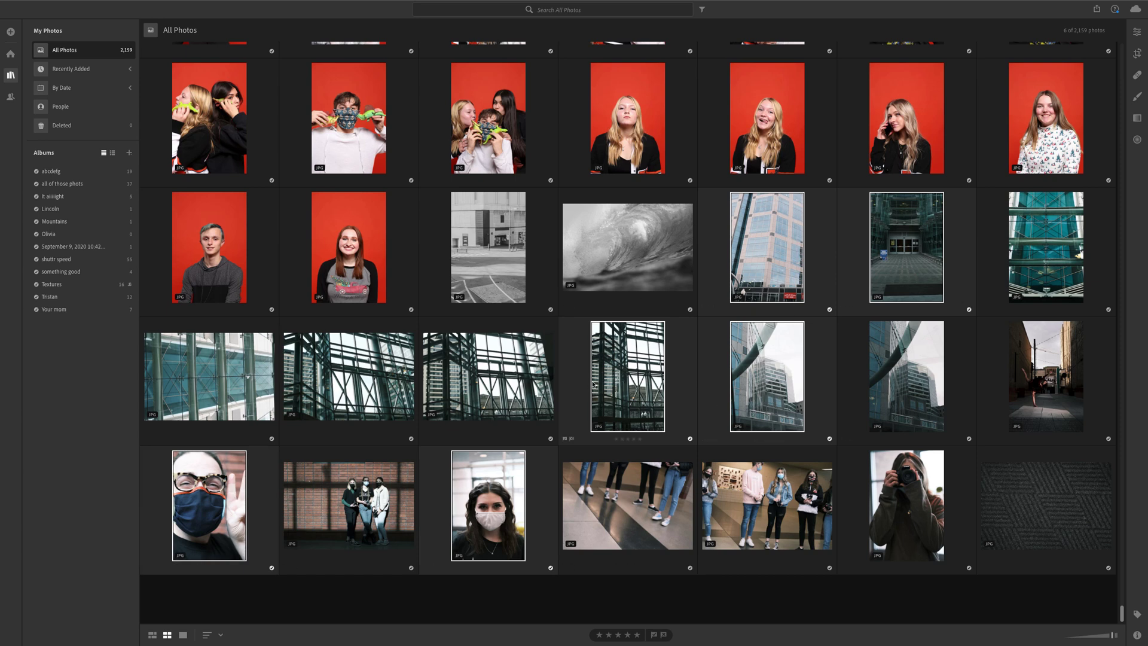
Step: Select the continuous range from the pink-windowed tower photo through the darker curved-beam building photo
left_click(900, 383)
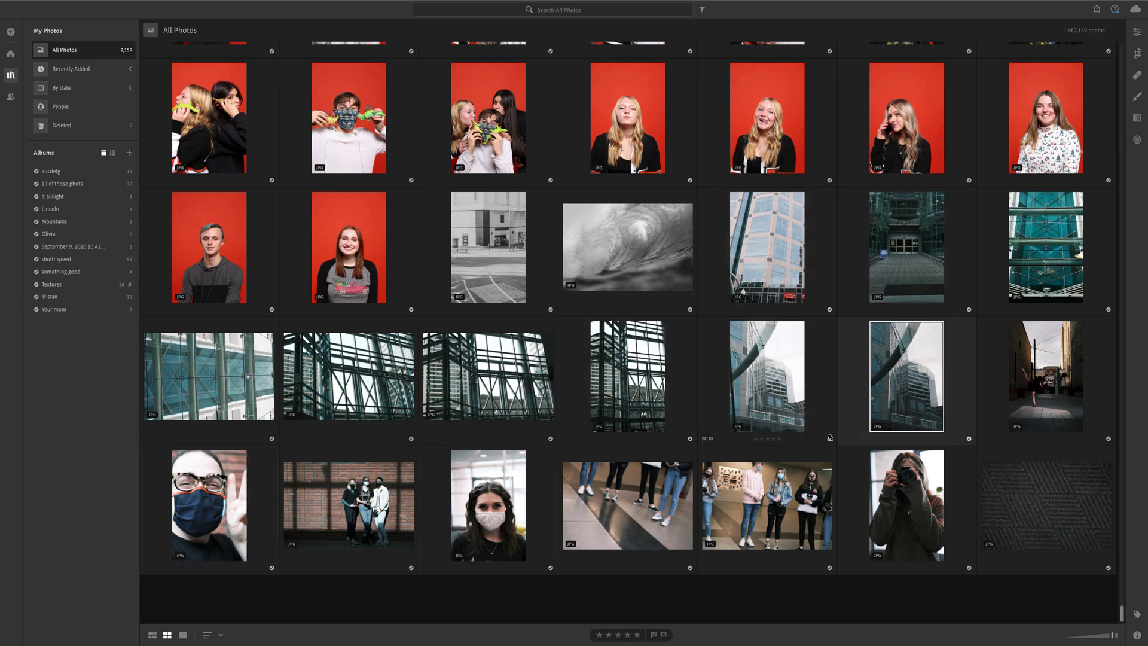
left_click(768, 274)
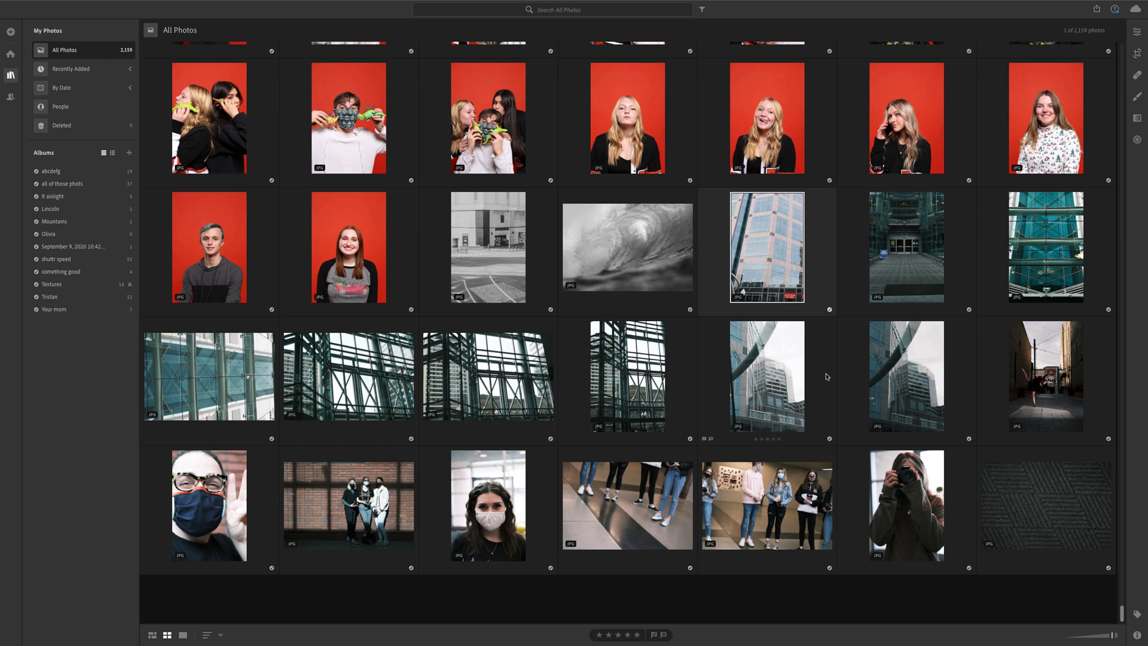
left_click(892, 372, "shift")
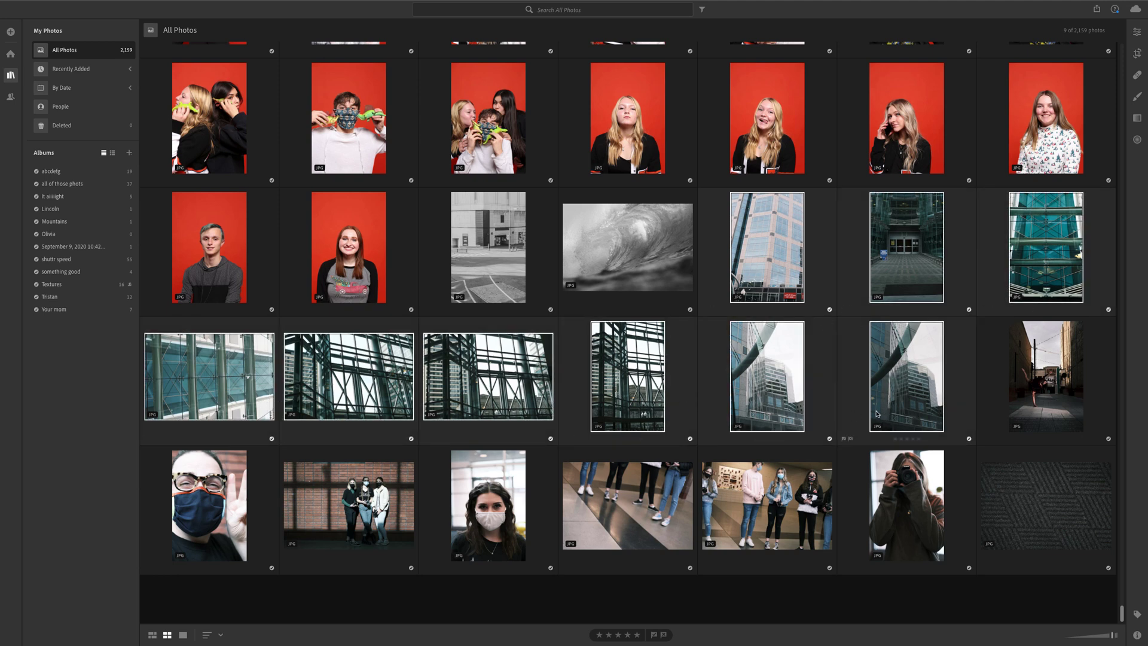
Step: Select the alley dancer photo together with the portraits of the man and the woman wearing face masks
left_click(1043, 375)
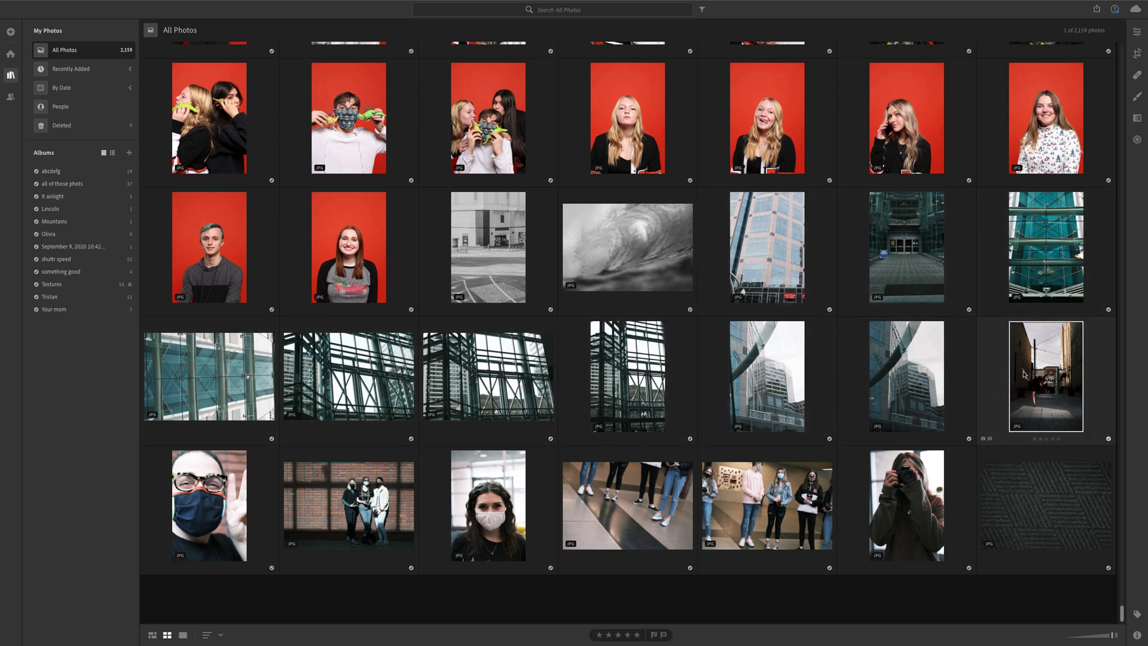
left_click(201, 496, "ctrl")
left_click(524, 525, "ctrl")
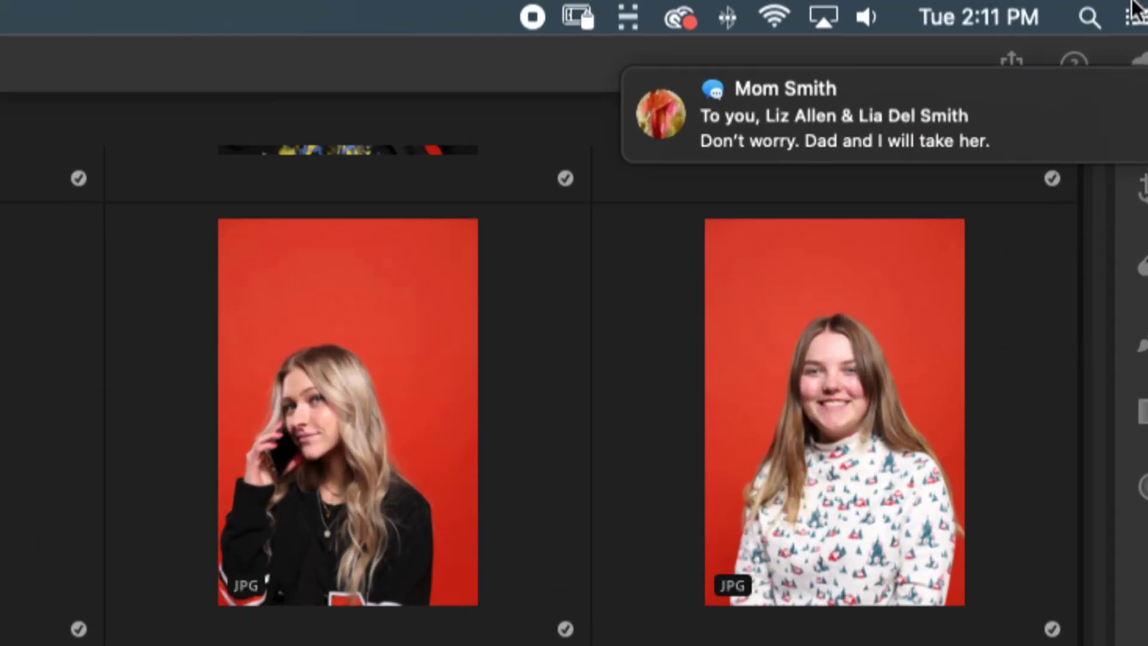
mouse_move(1116, 38)
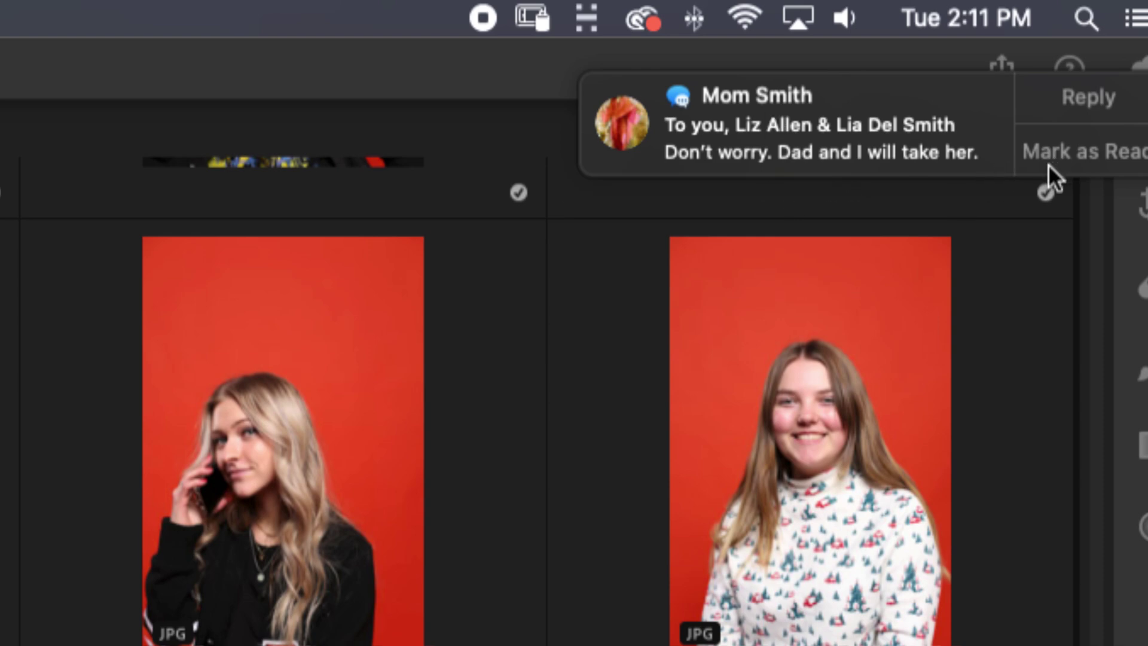
Step: Share the three selected photos through Share & Invite, with link access set to Anyone can view
left_click(1086, 149)
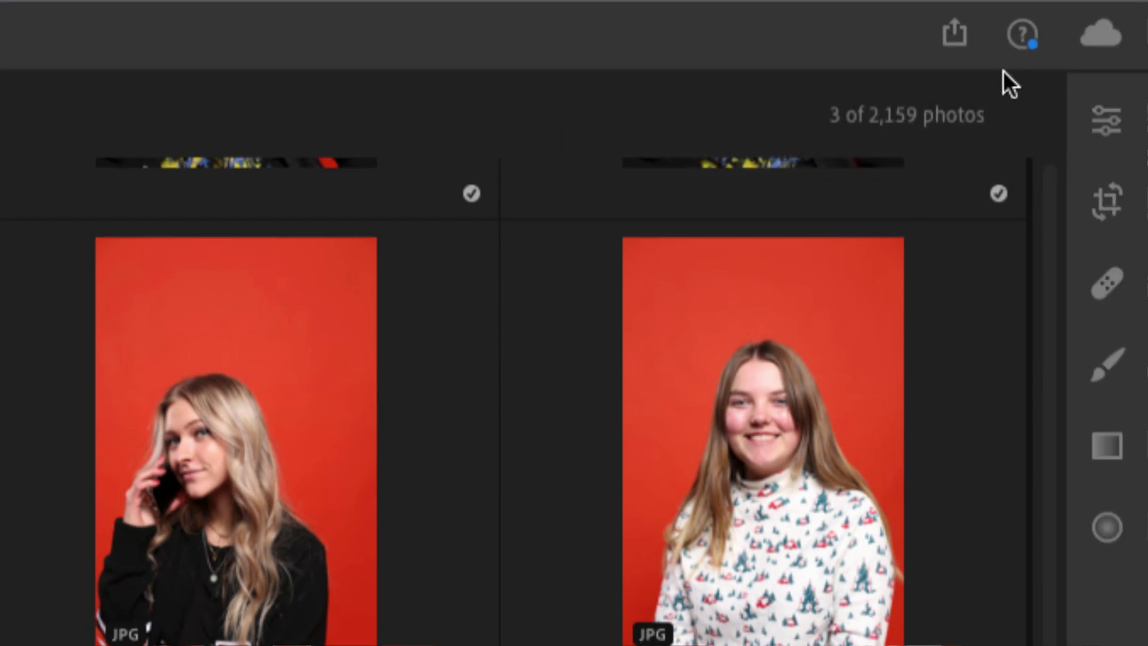
left_click(955, 41)
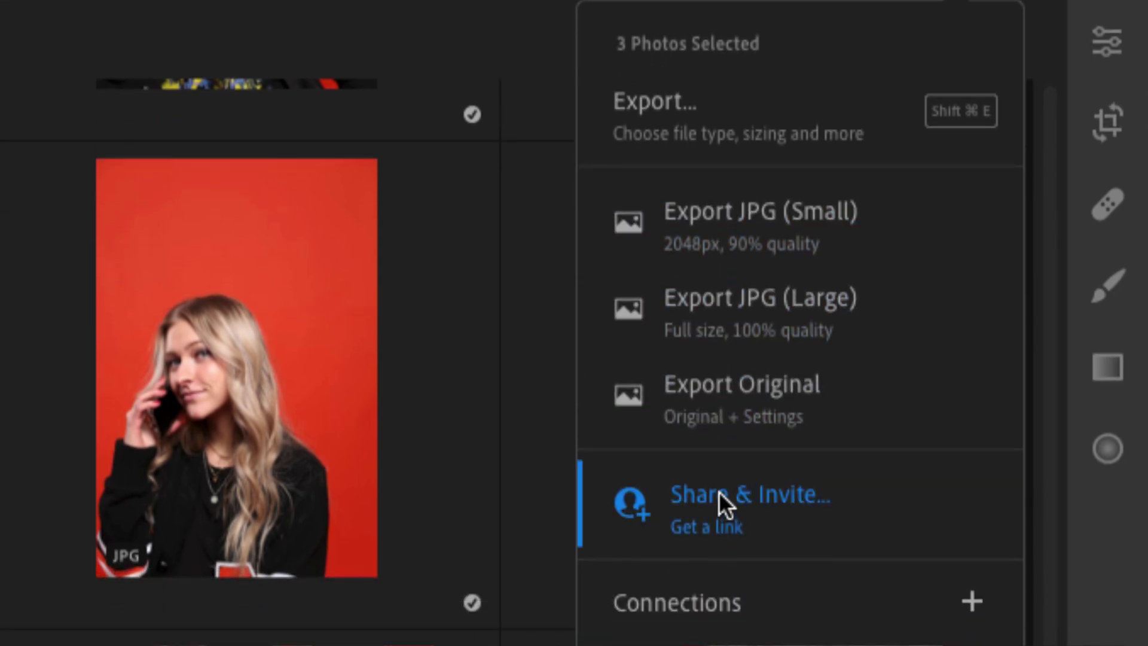
left_click(719, 490)
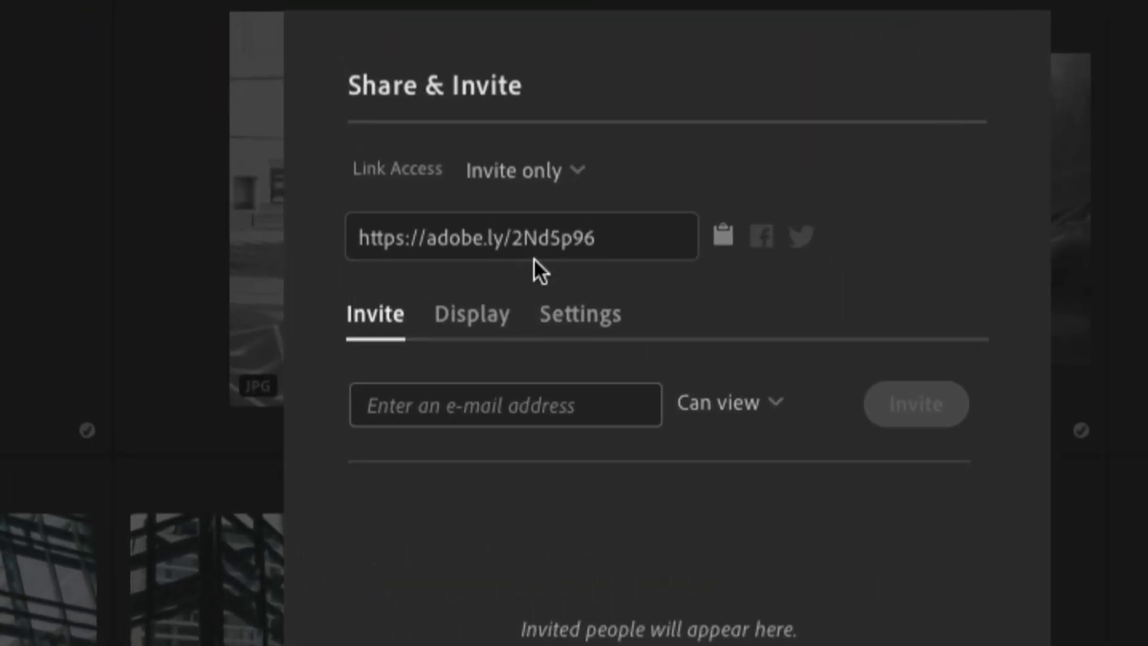
left_click(576, 168)
left_click(584, 141)
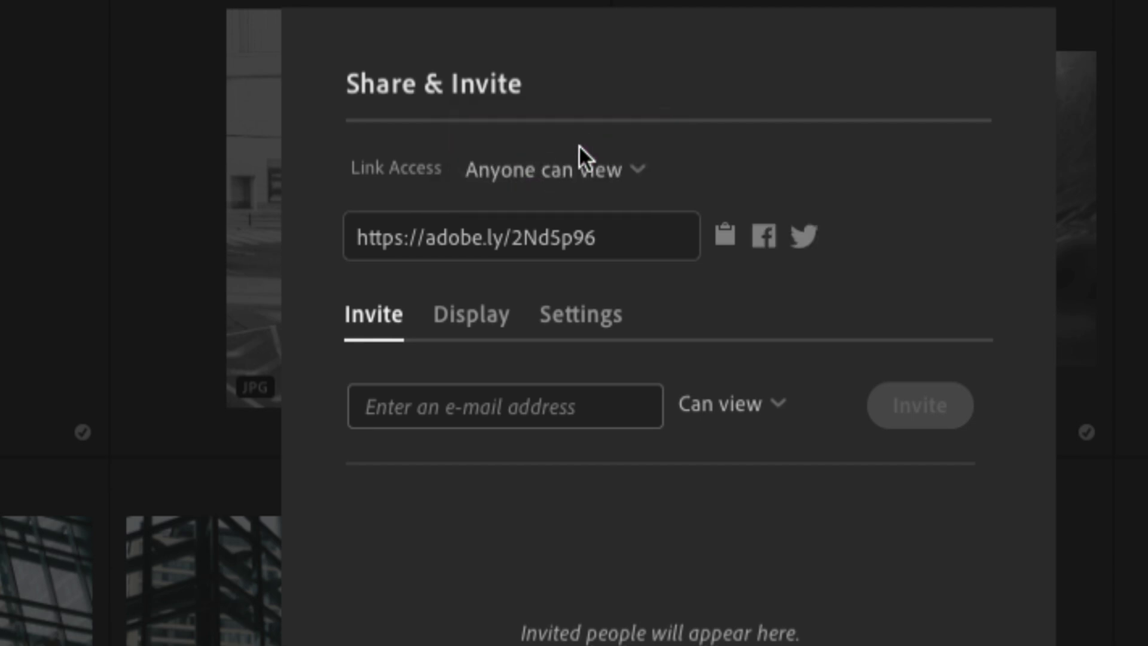
Step: Review the link access options and the sharing settings, and copy the share link
left_click(616, 167)
left_click(616, 169)
left_click(583, 313)
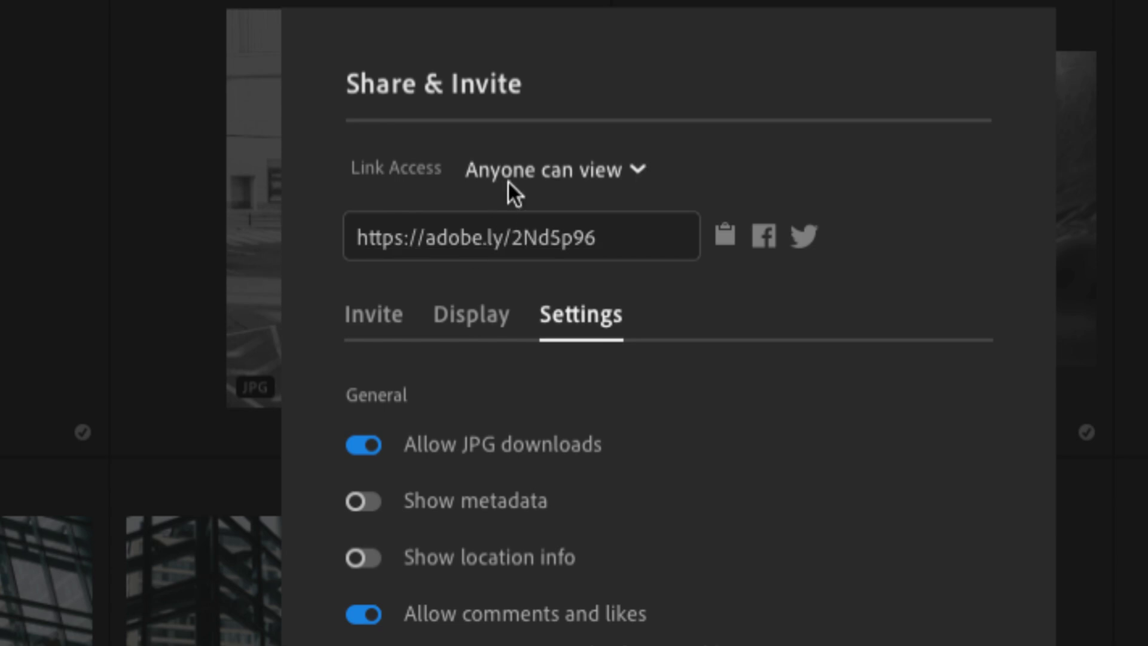
left_click(554, 169)
left_click(554, 176)
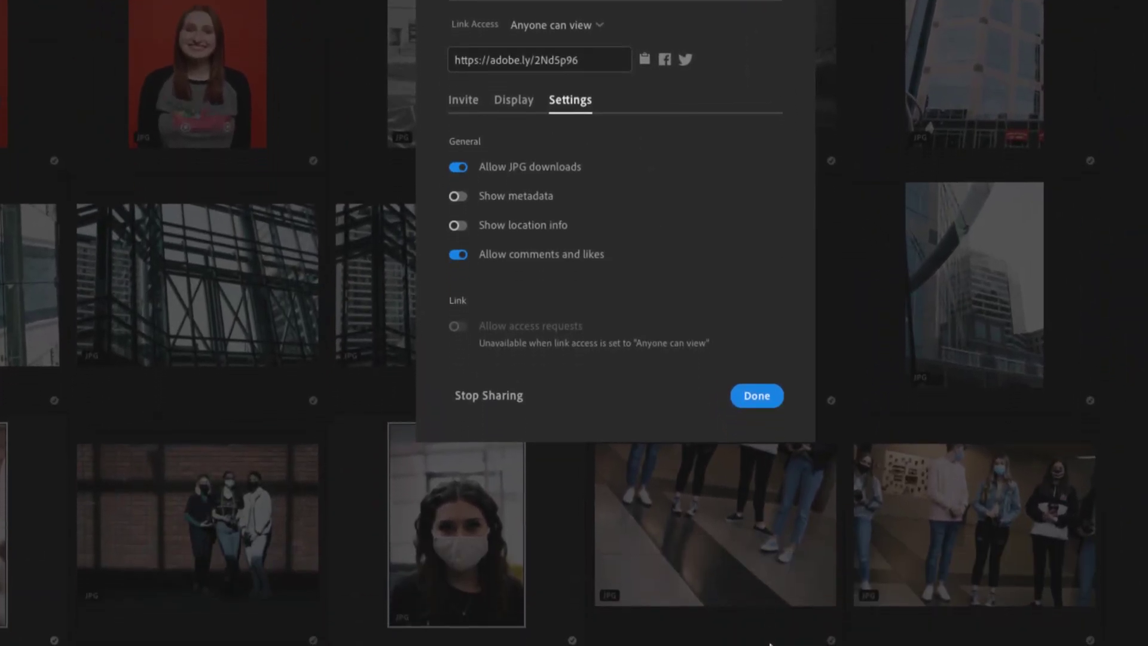
left_click(648, 27)
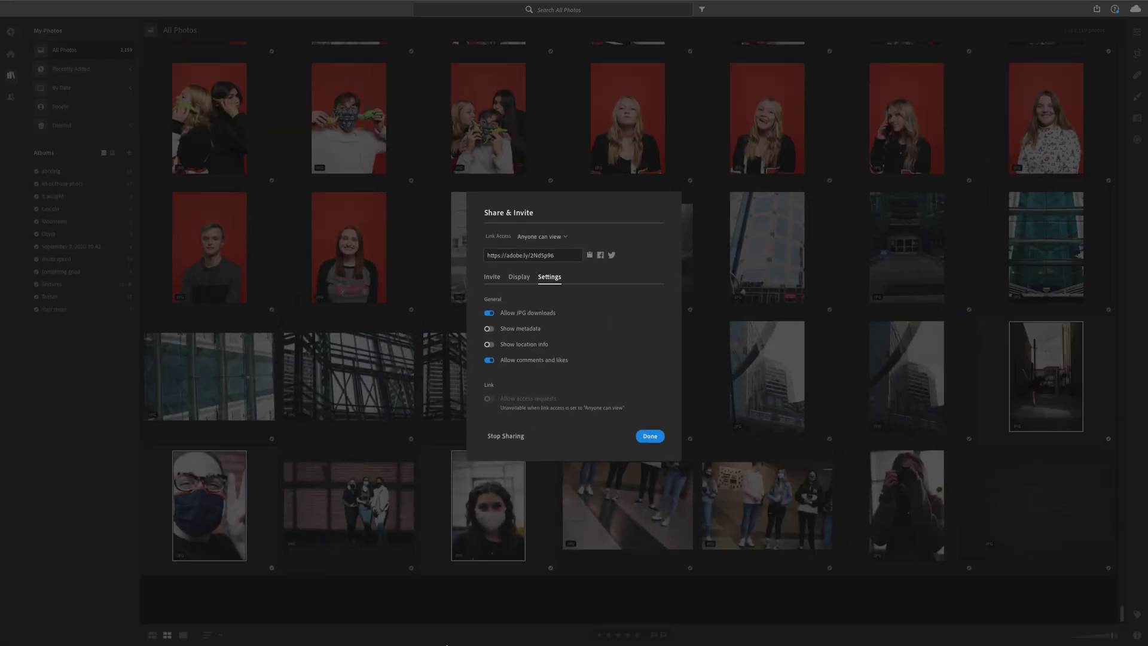
Step: Open a new private Safari window and load the copied share link in it
mouse_move(447, 645)
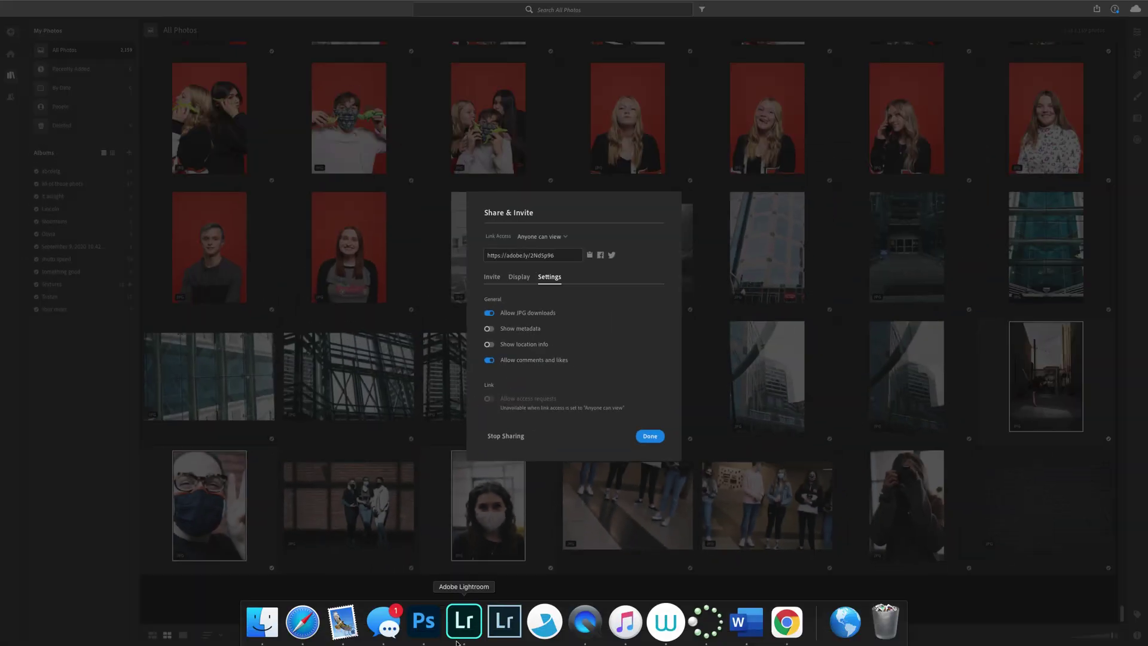
right_click(303, 622)
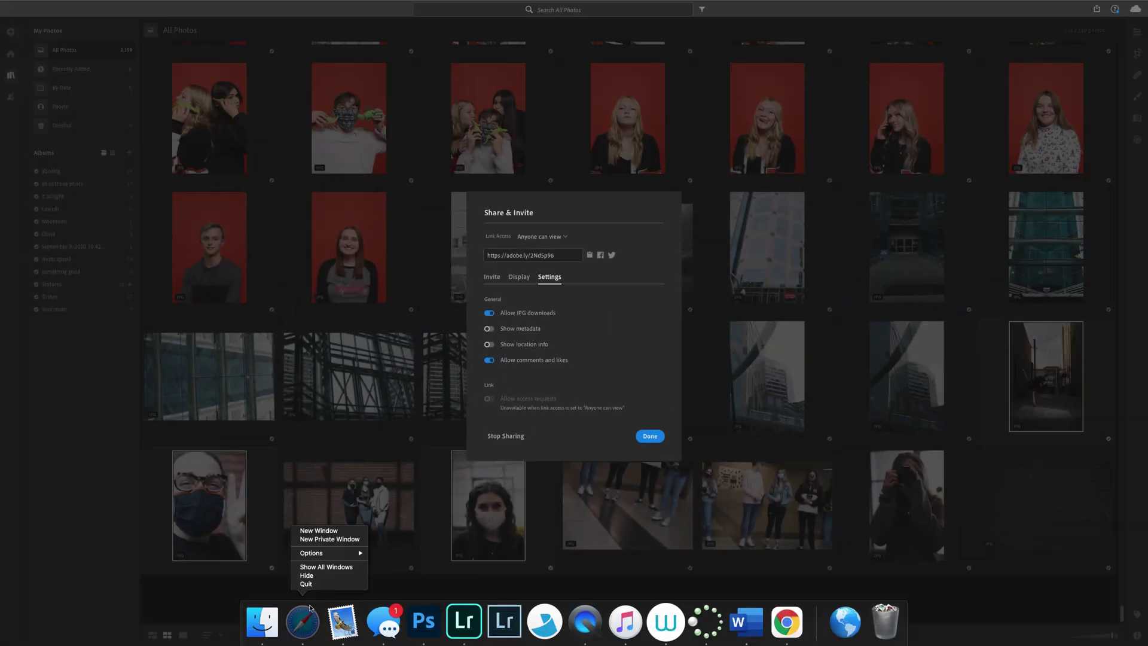
left_click(312, 540)
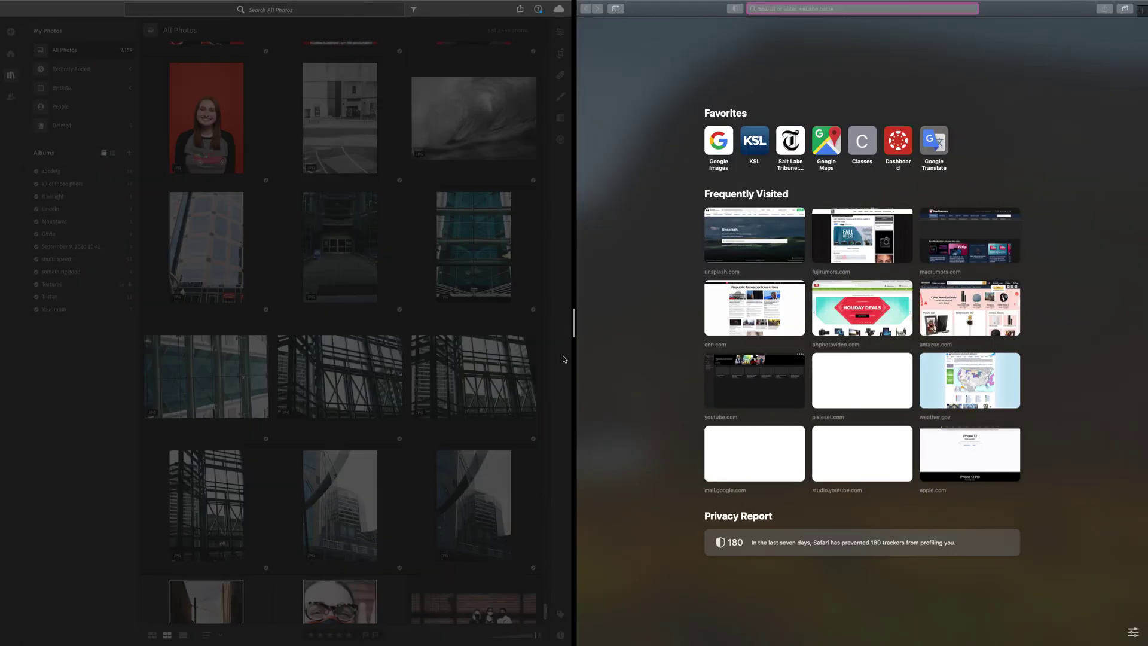
key("super+v")
key("Return")
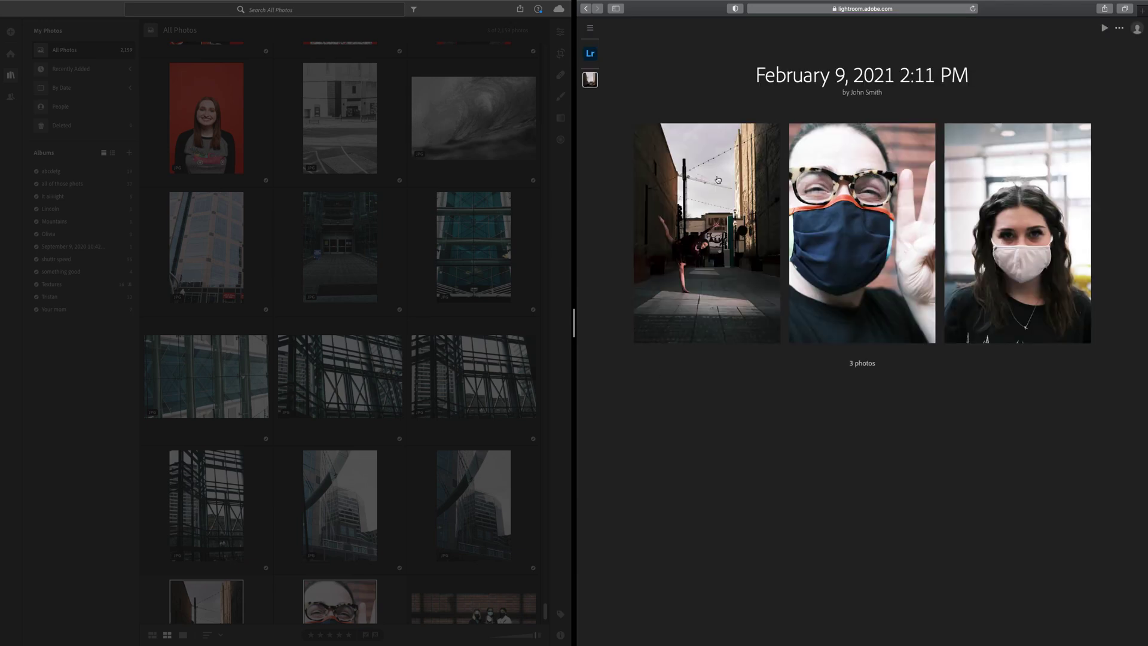
Step: View the alley dancer photo full size, step through the three shared photos and return to the album page
left_click(723, 259)
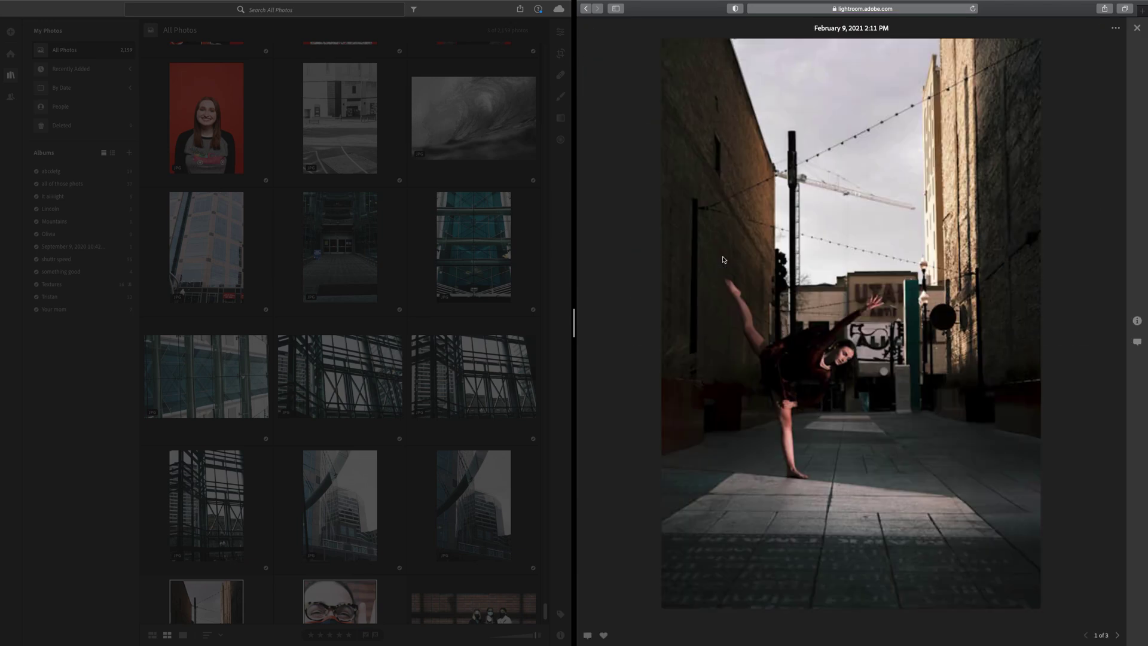
key("Right")
key("Right")
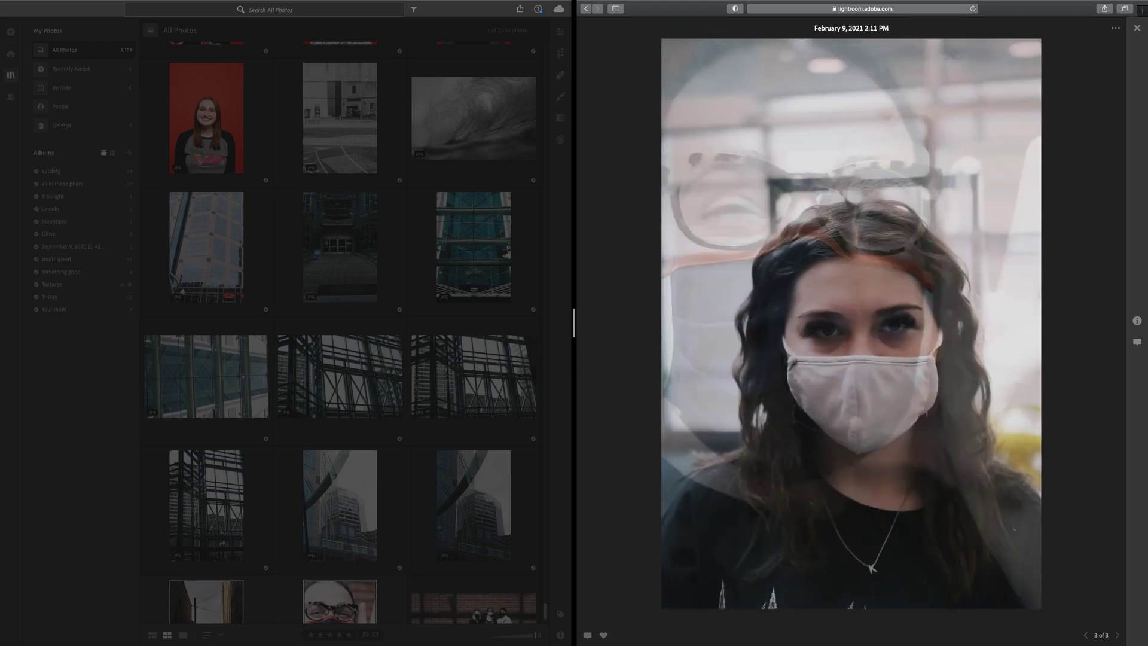
key("Left")
key("Left")
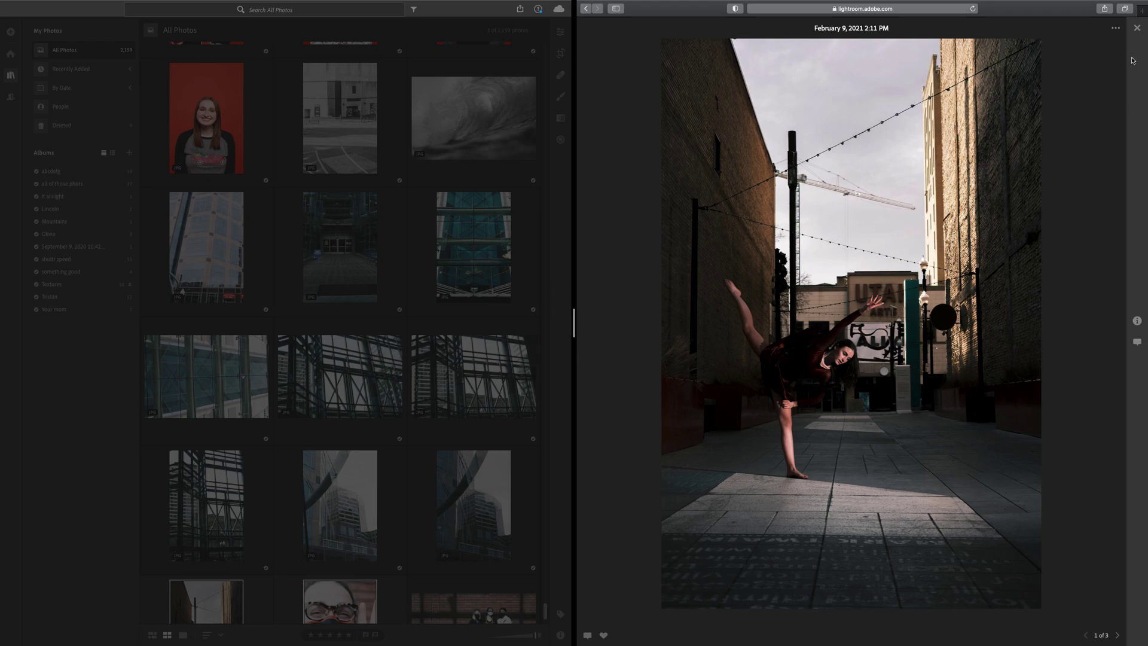
left_click(1138, 30)
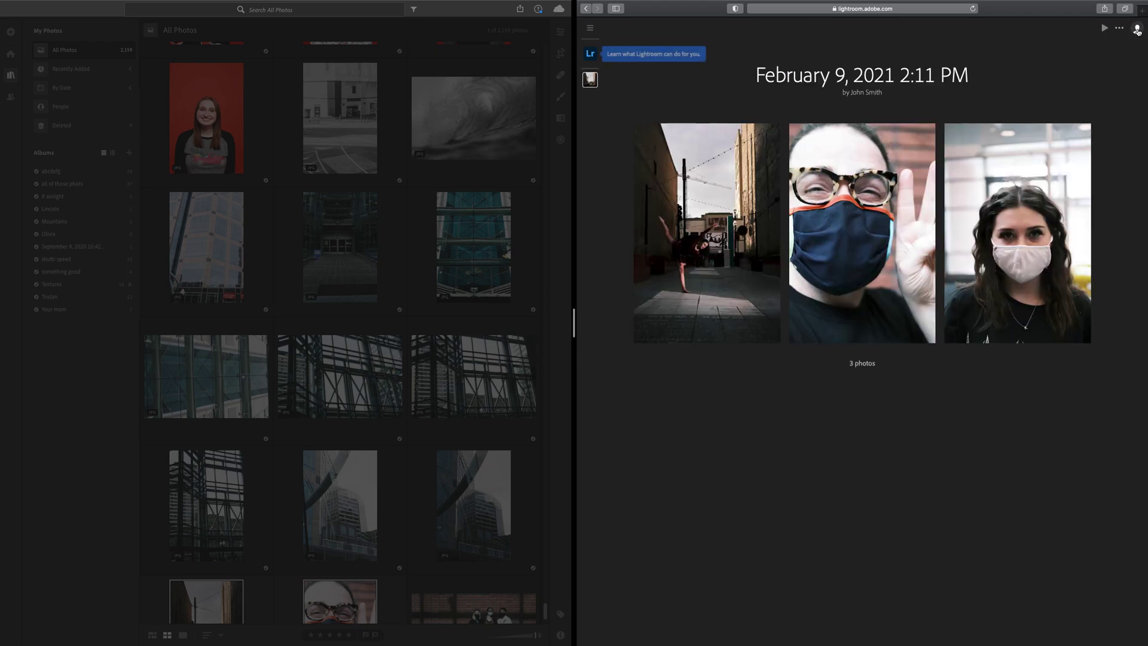
Step: Load the shared album again from its link in the private Safari window
mouse_move(384, 643)
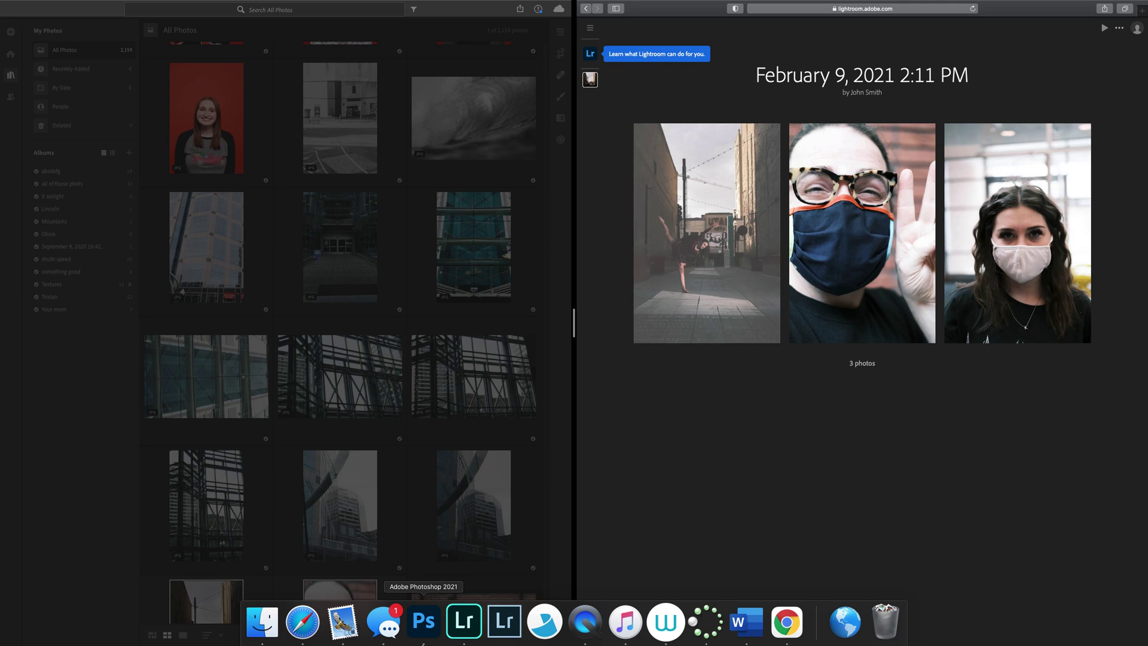
left_click(299, 640)
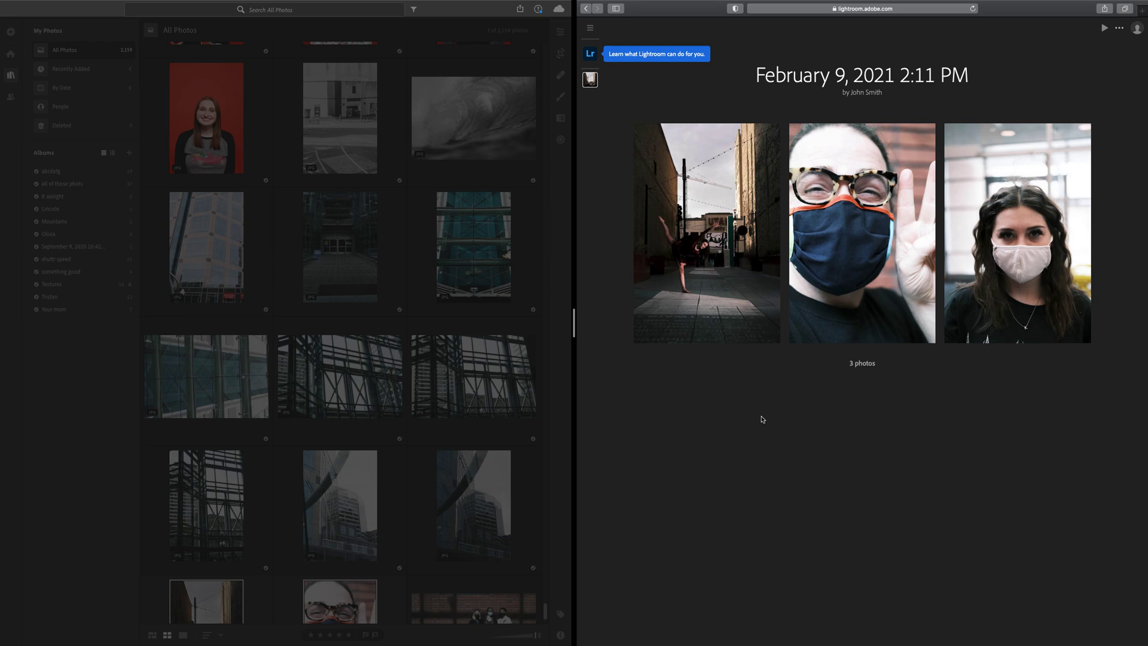
right_click(682, 402)
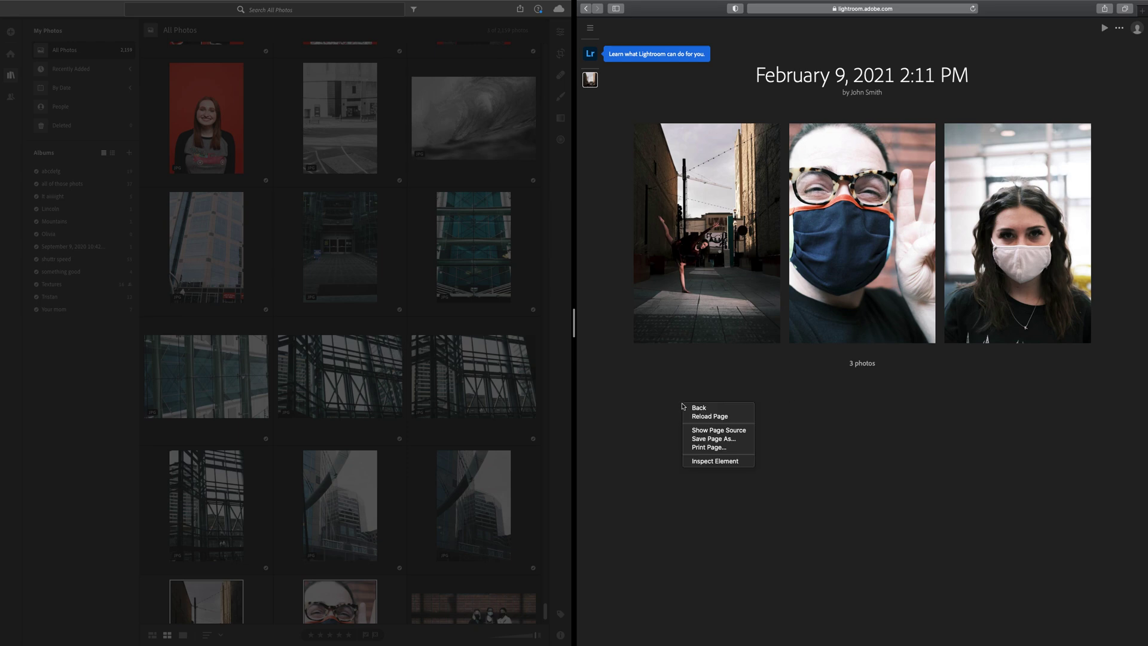
left_click(787, 15)
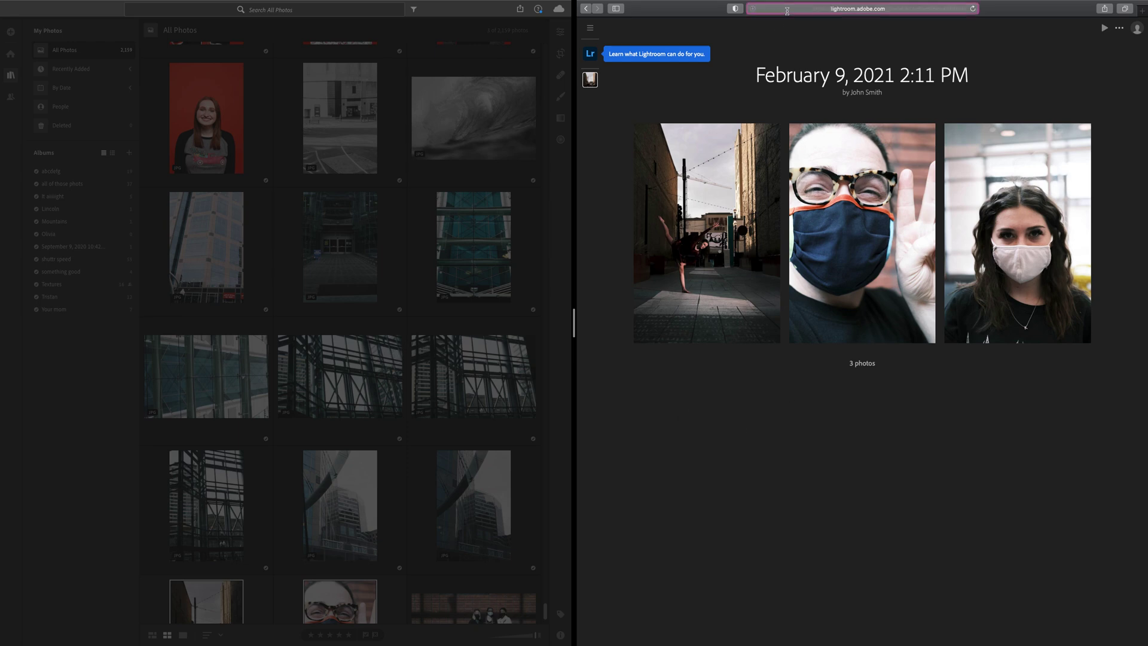
right_click(786, 14)
left_click(810, 33)
key("Return")
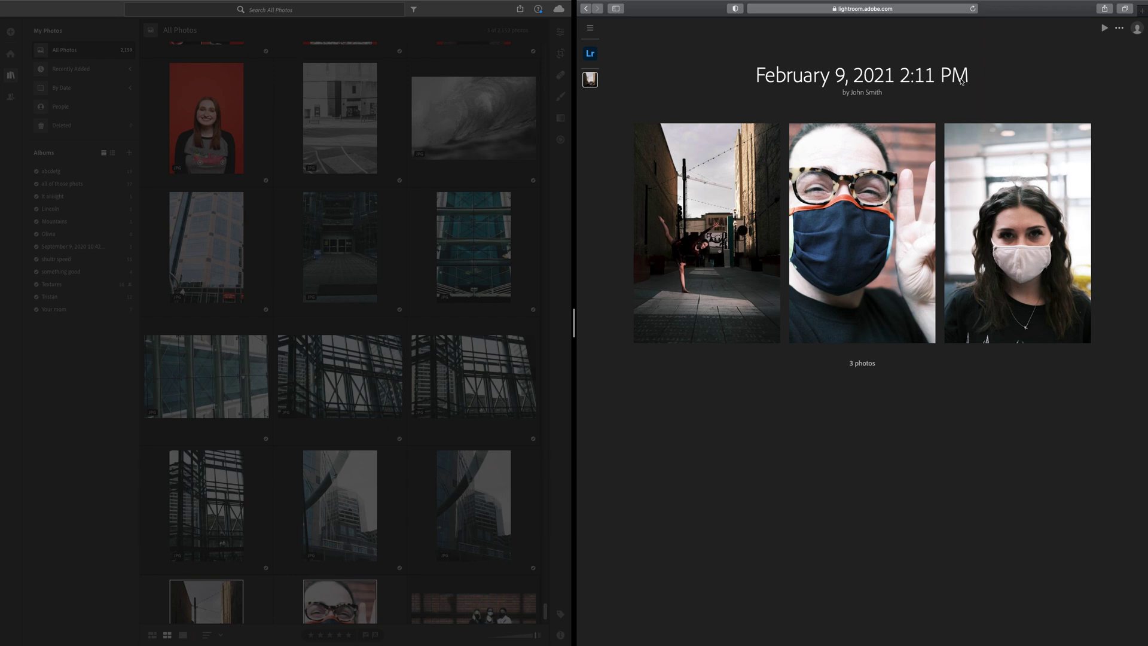
Step: Set the shared album's link access to Invite only in Lightroom, and copy its link
left_click(451, 260)
left_click(252, 241)
left_click(245, 252)
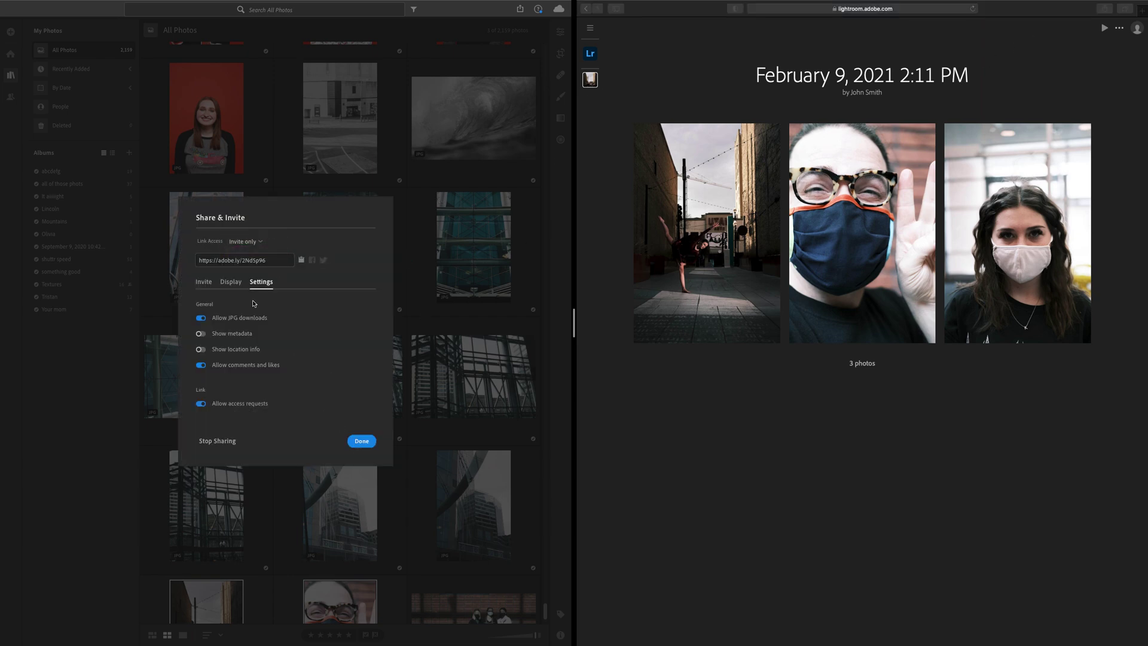
left_click(302, 261)
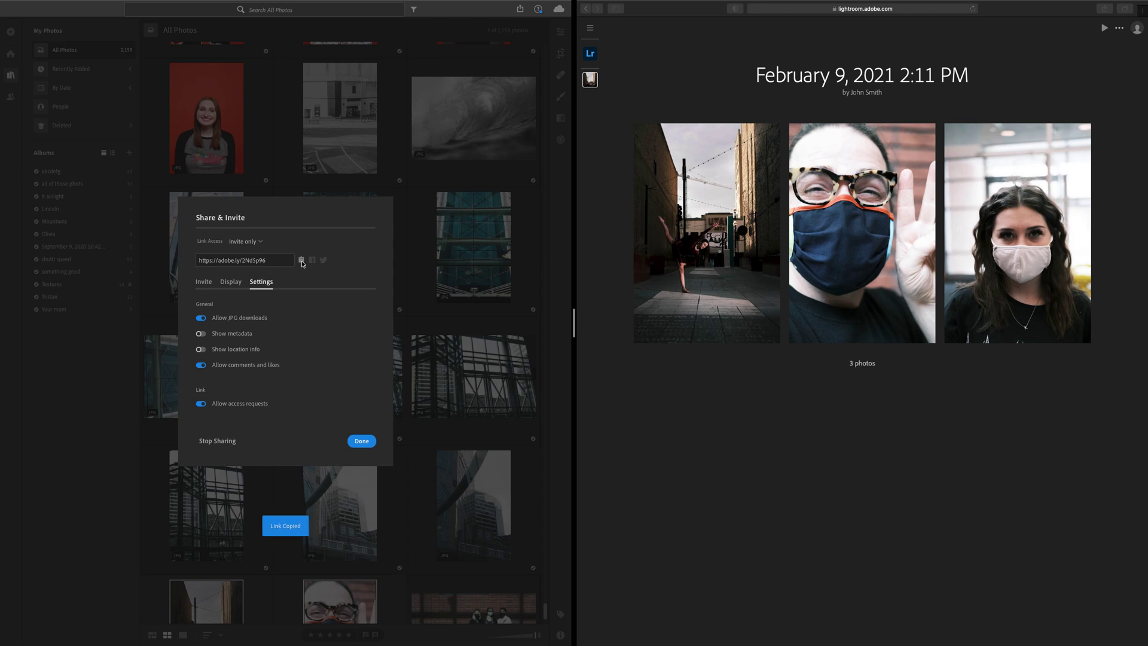
left_click(362, 440)
Step: Load the invite-only album link in Safari to test its access
left_click(789, 8)
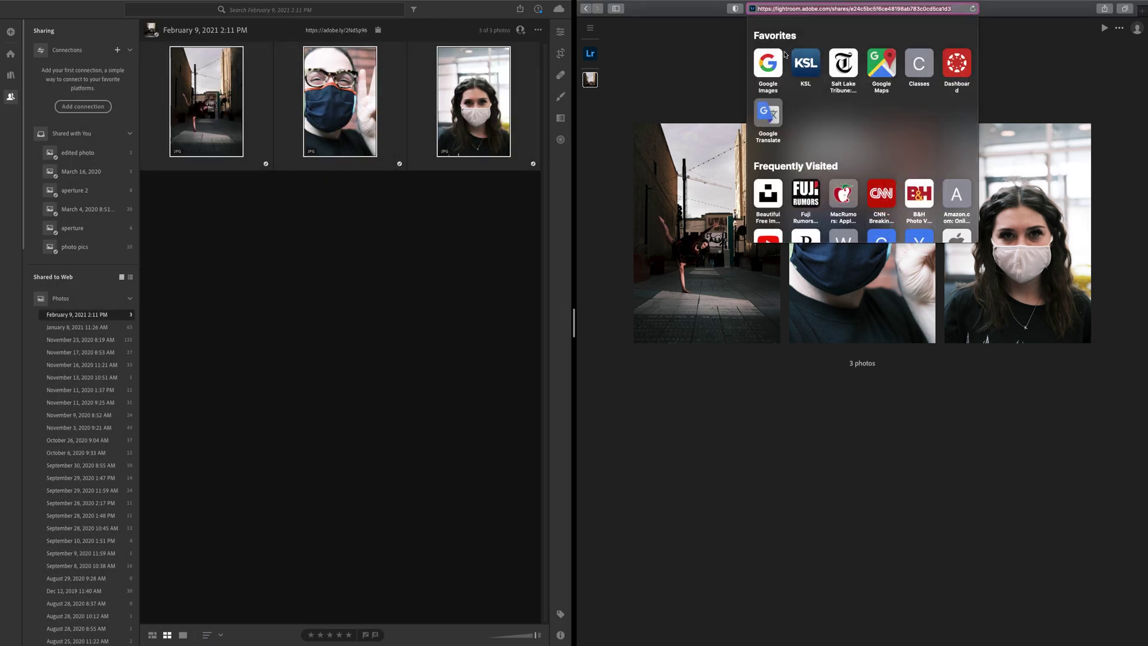
key("super+v")
key("Return")
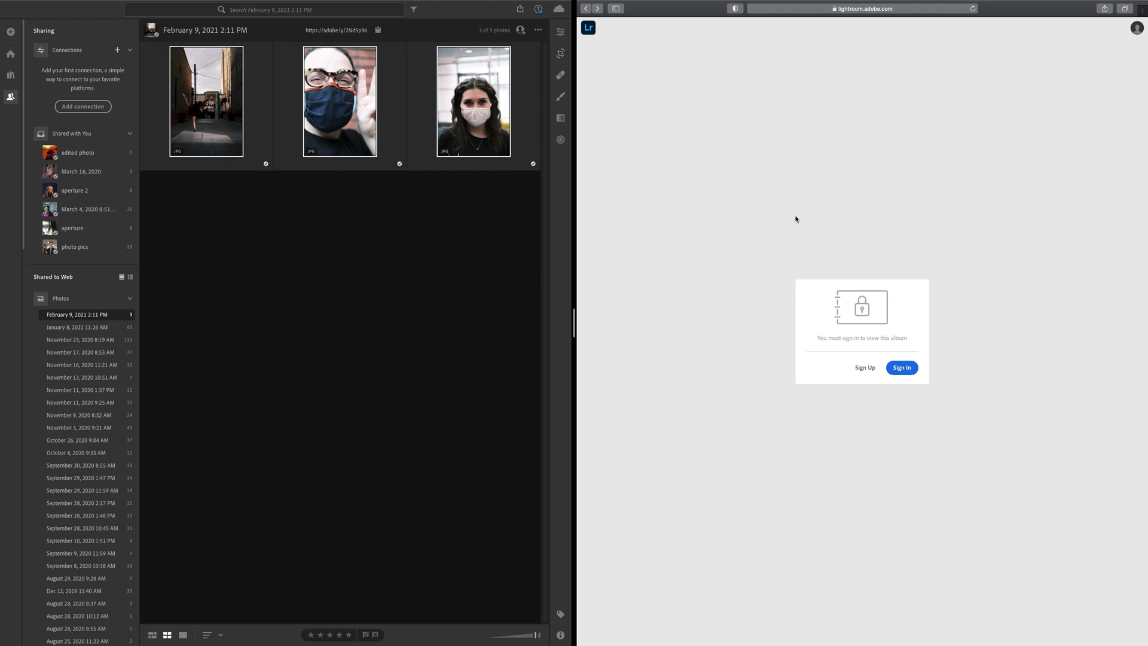
Step: Select all three photos in the shared album in Lightroom and start a new Share & Invite for them
left_click(359, 194)
left_click(443, 150)
key("super+a")
left_click(520, 9)
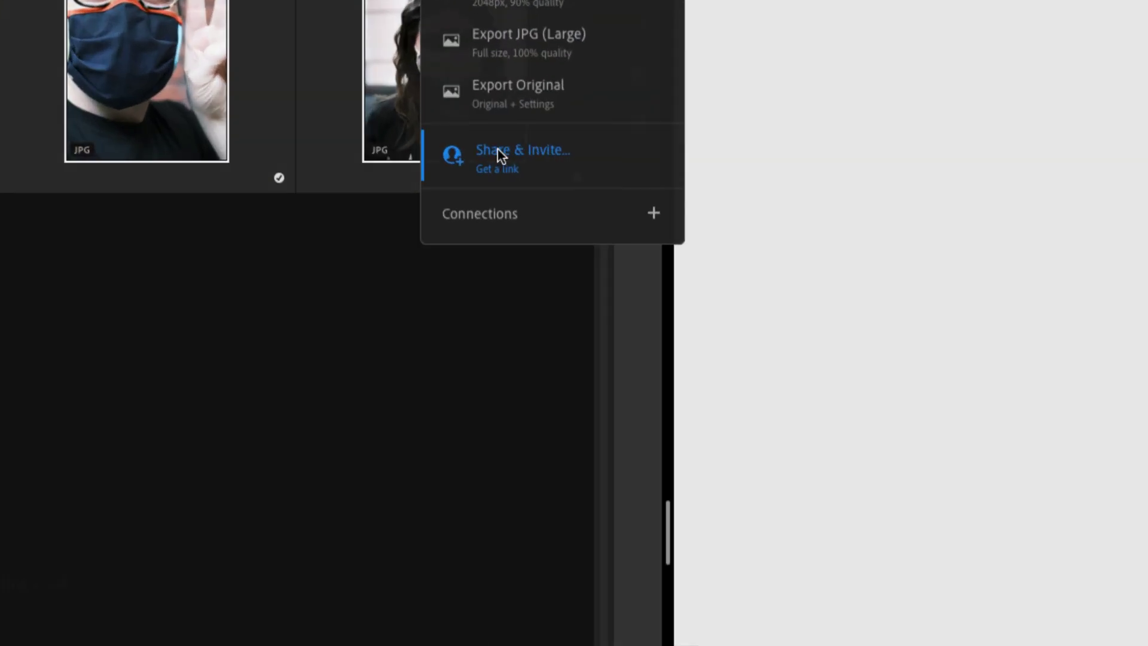
left_click(498, 149)
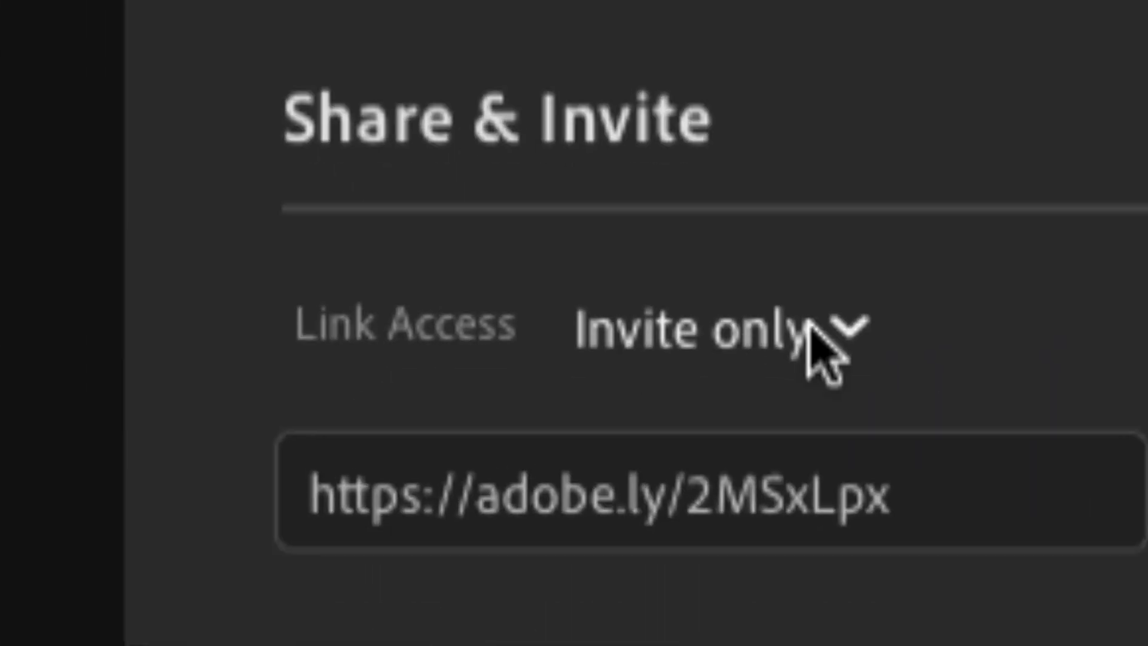
Step: Set the new share's link access to Anyone can view and finish sharing
left_click(572, 316)
left_click(794, 241)
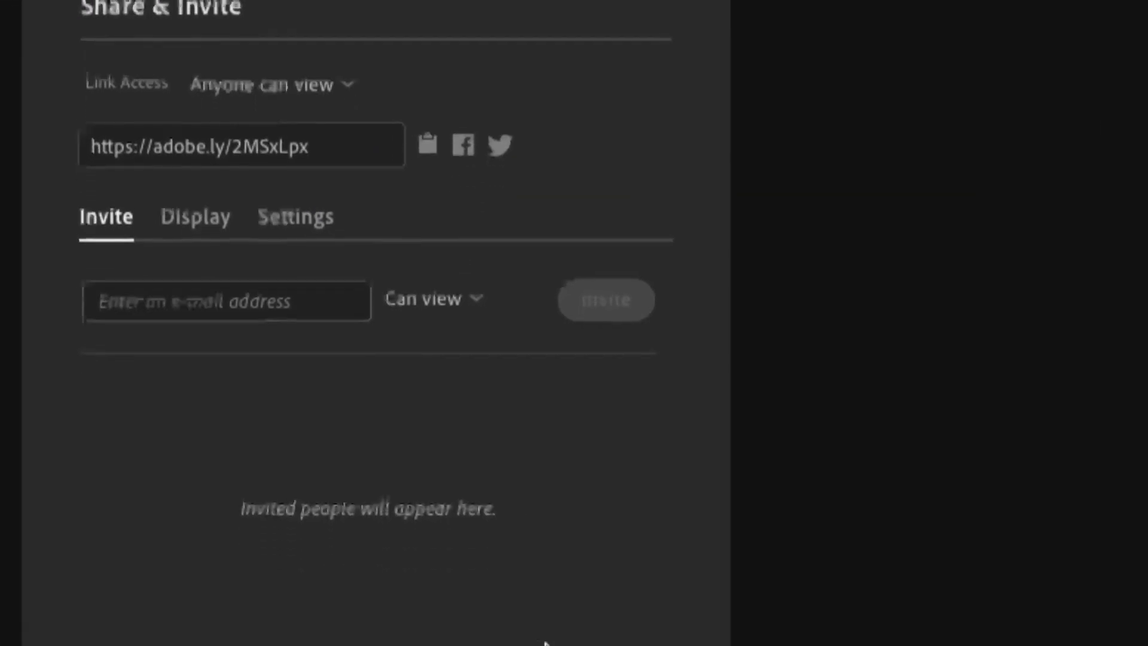
left_click(620, 590)
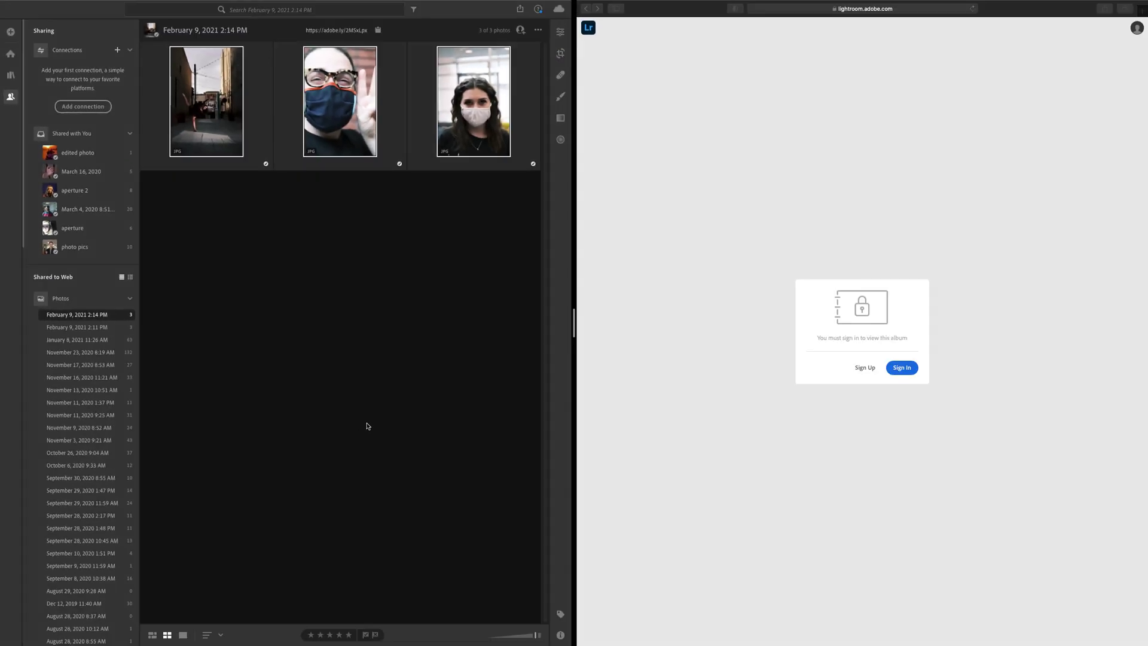
Step: Load the new share link in Safari and view the alley dancer photo full size
left_click(775, 308)
left_click(1086, 236)
key("super+l")
key("super+v")
key("Return")
key("super+l")
key("super+v")
key("Return")
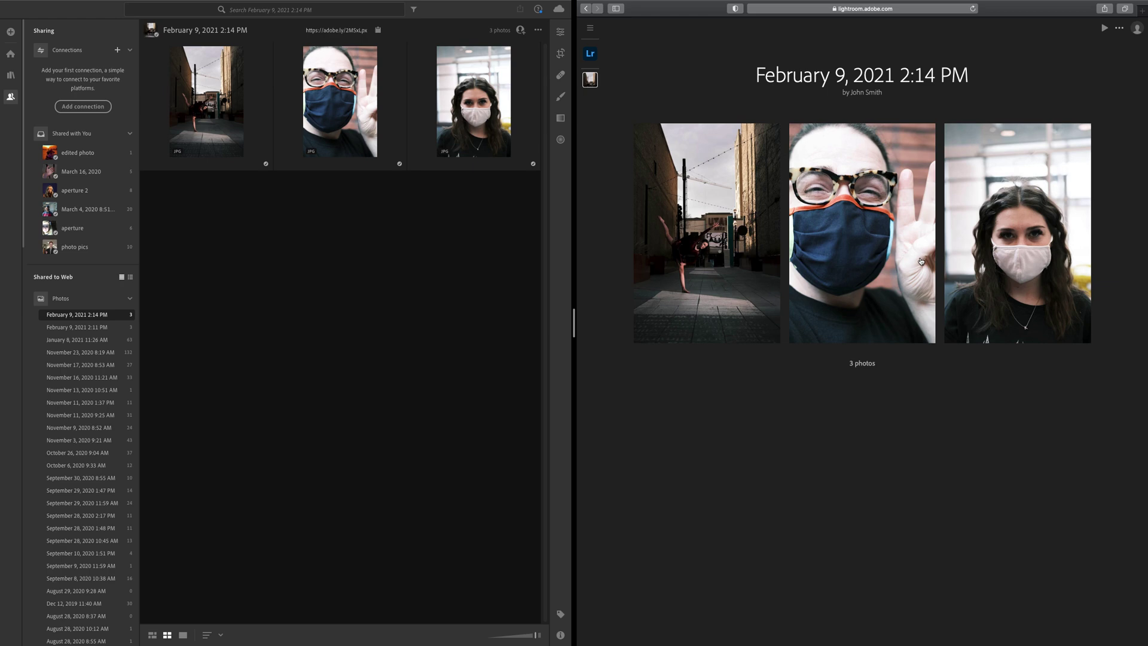
left_click(756, 275)
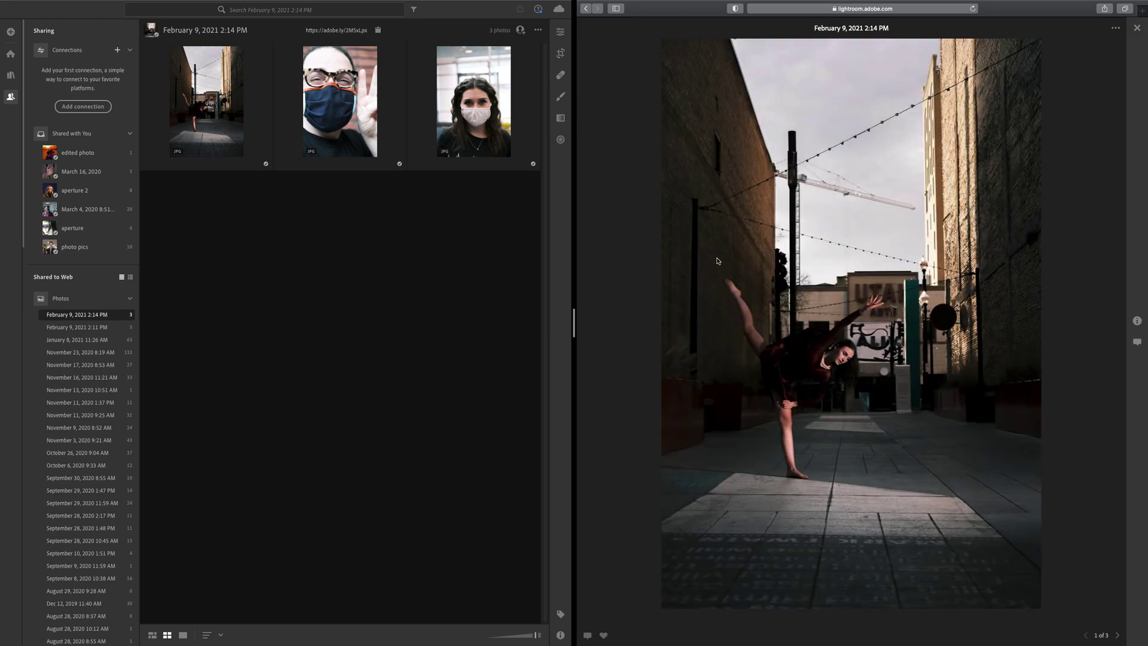
mouse_move(969, 3)
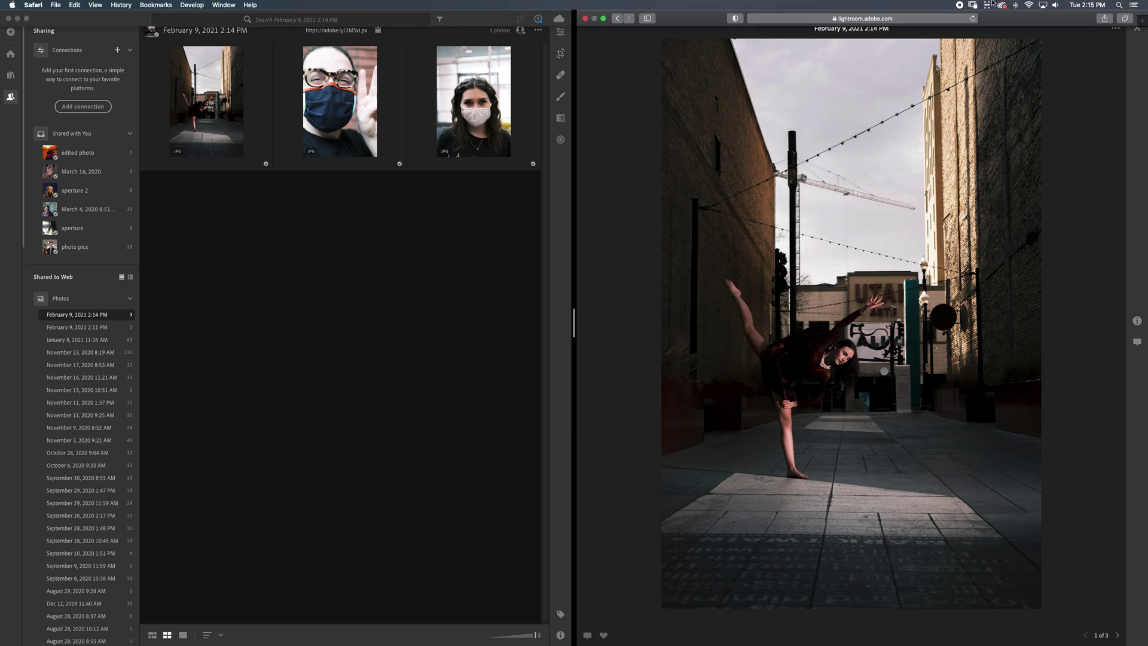